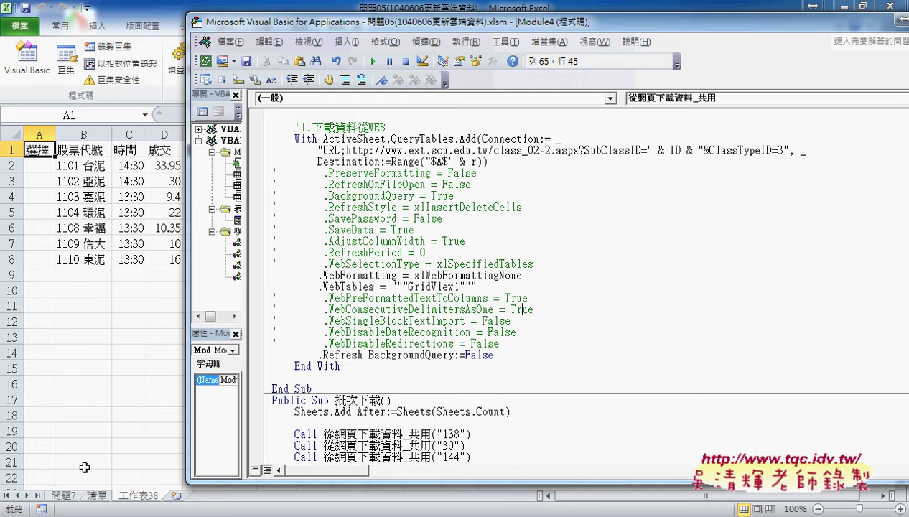
# Run the 批次下載 macro from inside its procedure, creating sheet 工作表39 with downloaded course data.
pyautogui.click(379, 240)
pyautogui.scroll(-3, 381, 239)
pyautogui.scroll(-2, 386, 241)
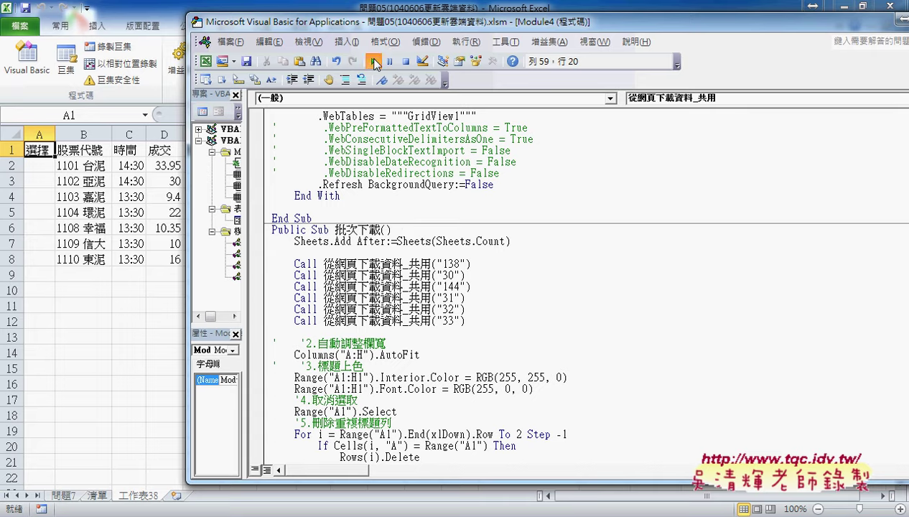
pyautogui.click(374, 62)
pyautogui.click(563, 165)
pyautogui.click(385, 262)
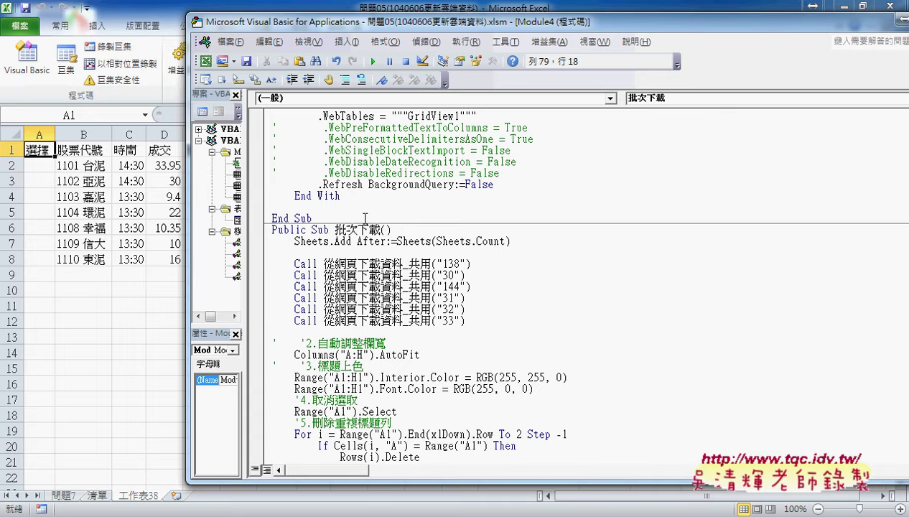
pyautogui.moveTo(322, 263); pyautogui.dragTo(435, 264)
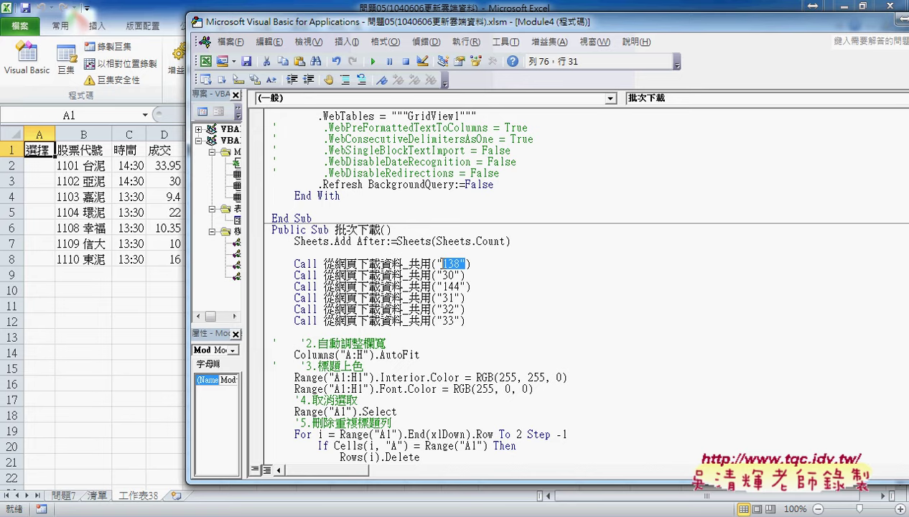
pyautogui.click(372, 61)
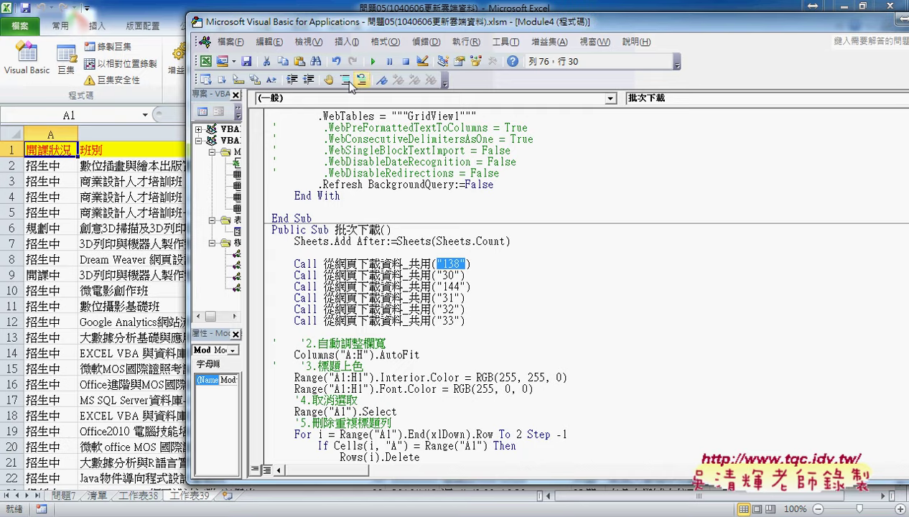
# Review the commented-out QueryTable property lines in the With block.
pyautogui.scroll(4, 494, 325)
pyautogui.scroll(2, 498, 328)
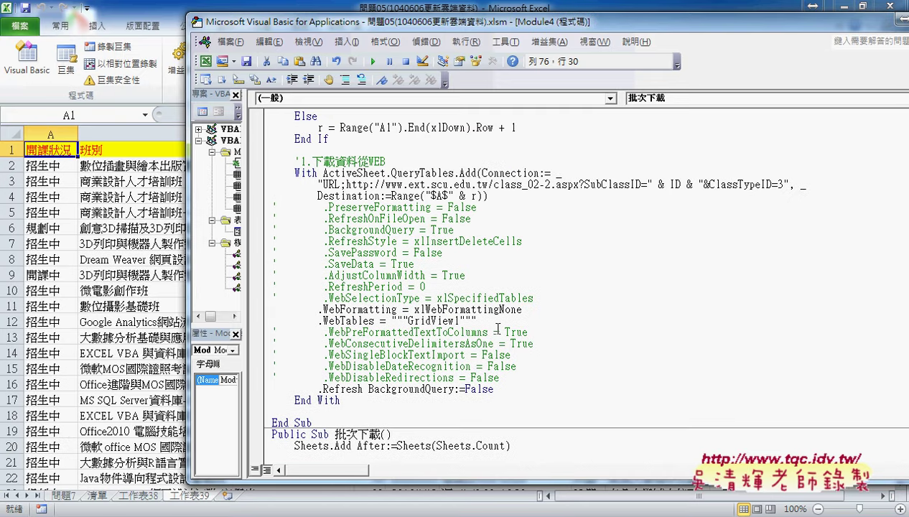
pyautogui.scroll(2, 531, 333)
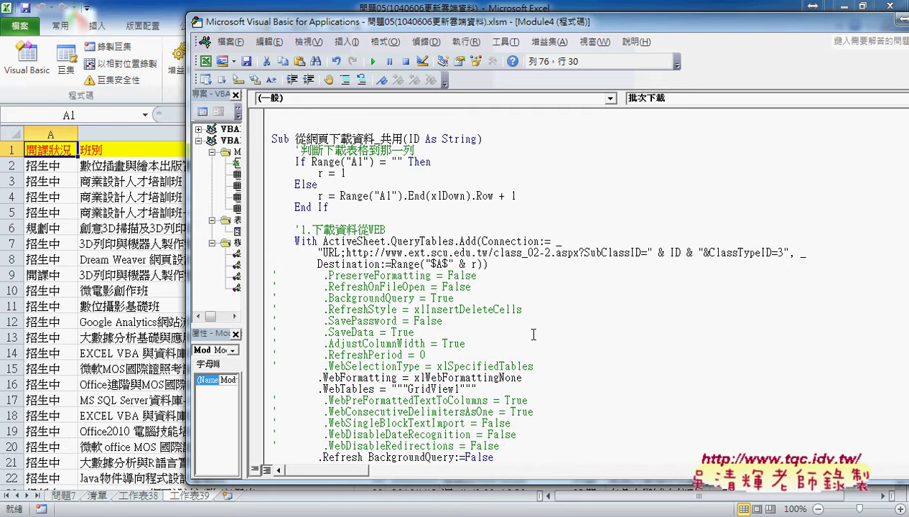
pyautogui.scroll(-1, 533, 335)
pyautogui.scroll(-1, 533, 334)
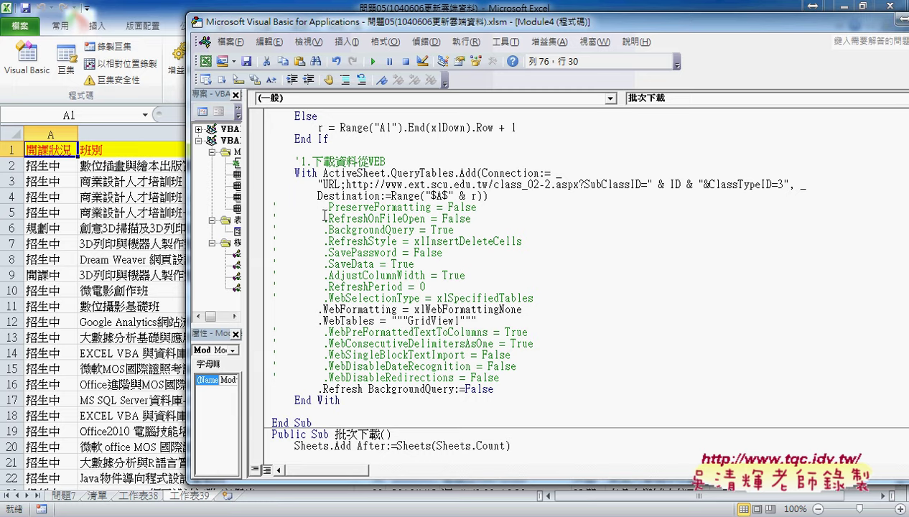
pyautogui.moveTo(319, 208); pyautogui.dragTo(545, 380)
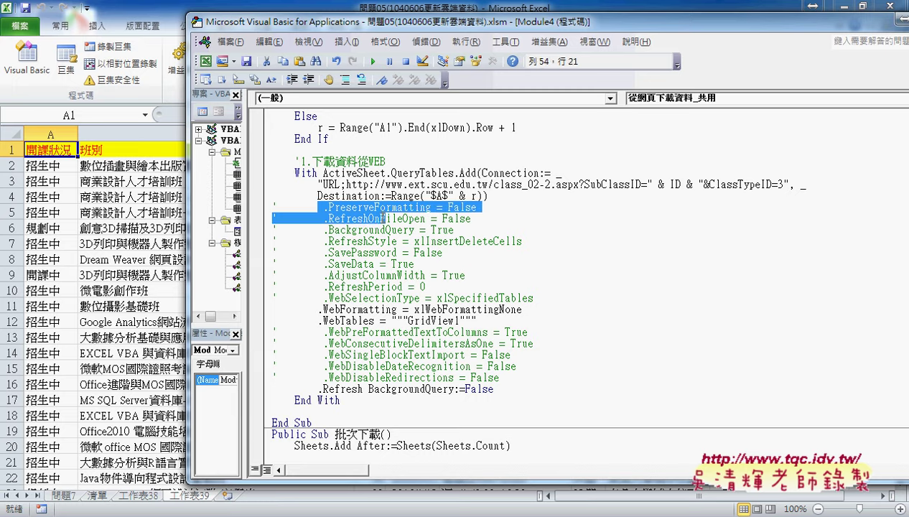
pyautogui.click(545, 380)
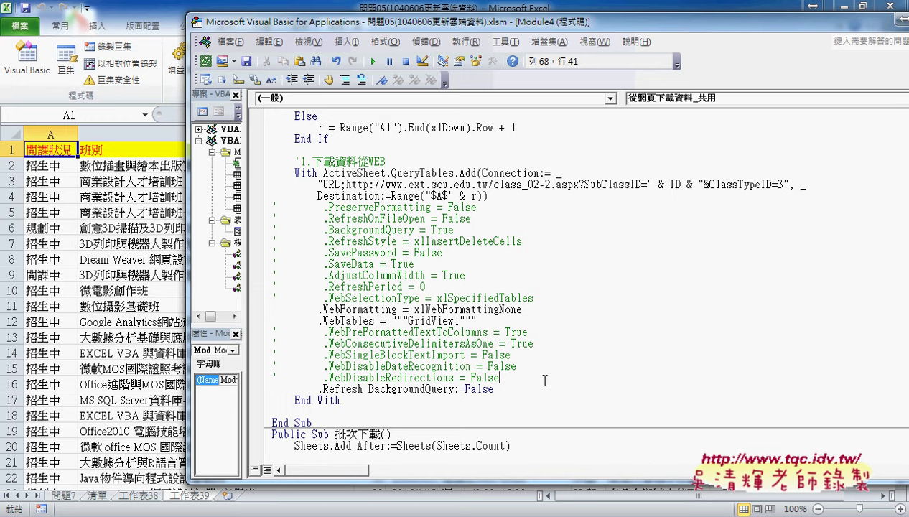
# Inspect the .PreserveFormatting and .RefreshOnFileOpen lines and open help for PreserveFormatting.
pyautogui.doubleClick(274, 207)
pyautogui.doubleClick(274, 219)
pyautogui.click(385, 208)
pyautogui.press('F1')
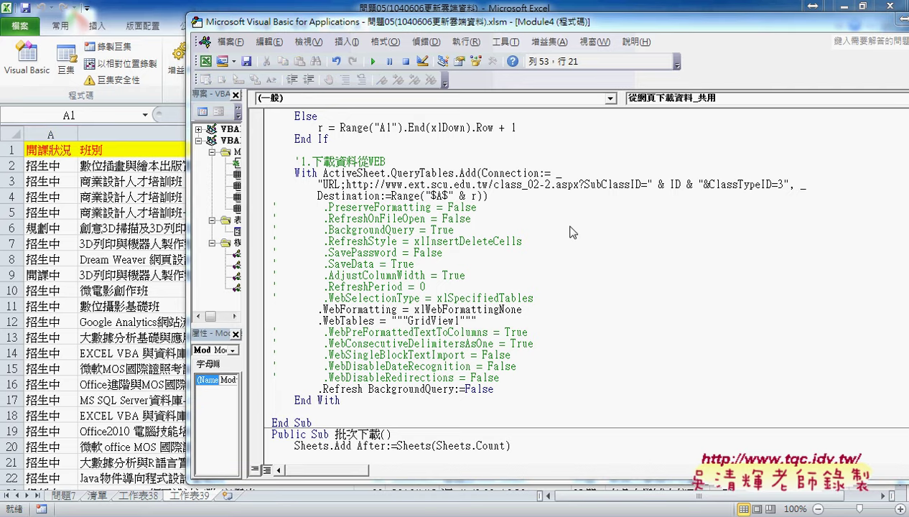
# Read the PreserveFormatting help page, highlighting its key description sentence.
pyautogui.moveTo(497, 64); pyautogui.dragTo(605, 64)
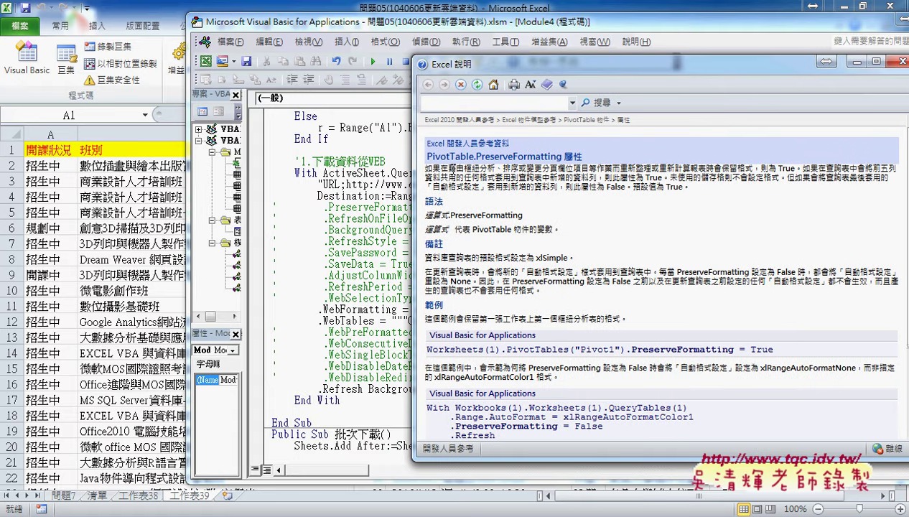
pyautogui.moveTo(501, 168); pyautogui.dragTo(795, 168)
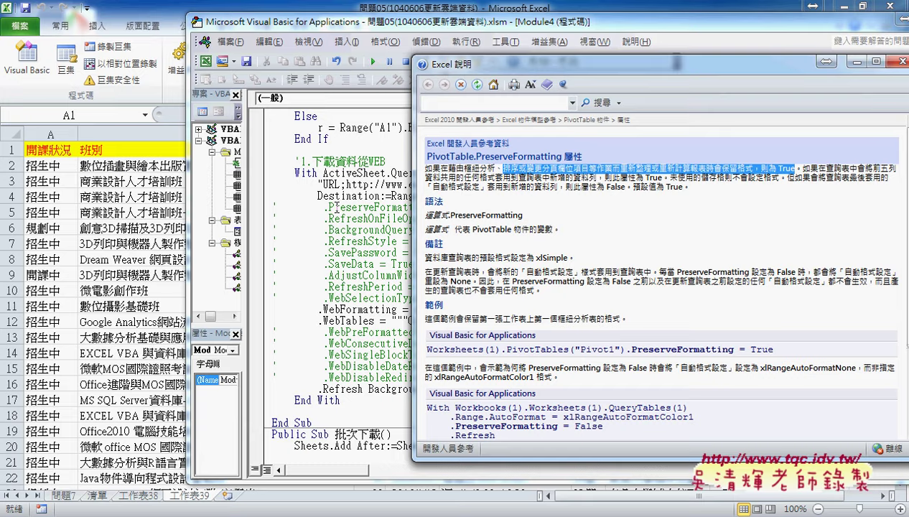
pyautogui.click(369, 212)
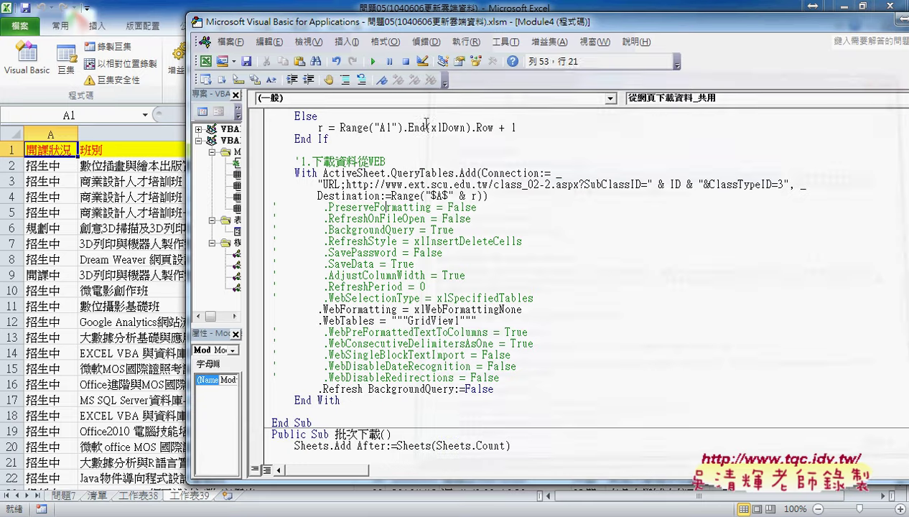
# Look up the RefreshOnFileOpen property help, then close it.
pyautogui.click(369, 219)
pyautogui.press('F1')
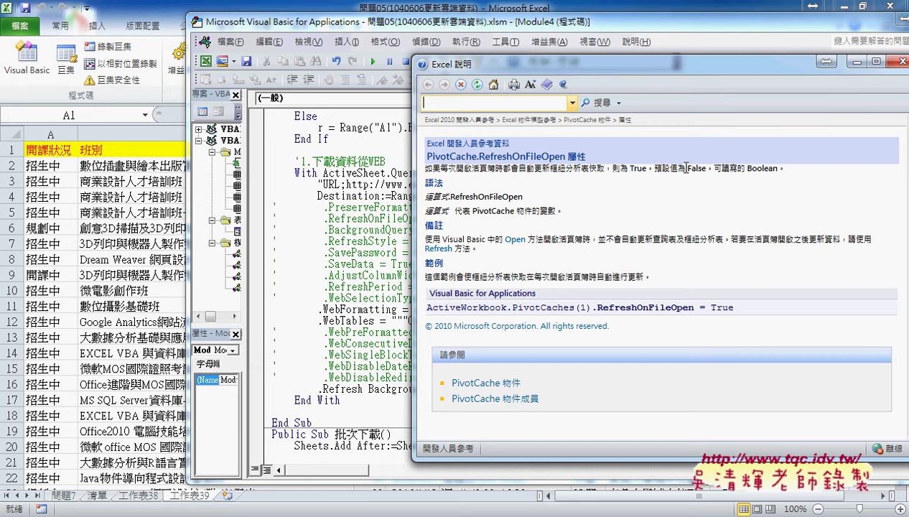
pyautogui.doubleClick(423, 63)
pyautogui.press('Down')
pyautogui.press('Down')
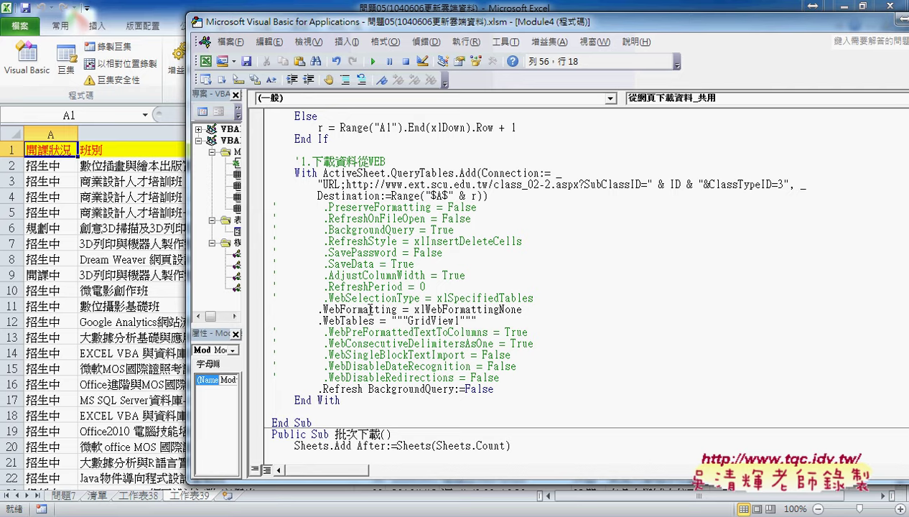
pyautogui.click(367, 309)
pyautogui.press('F1')
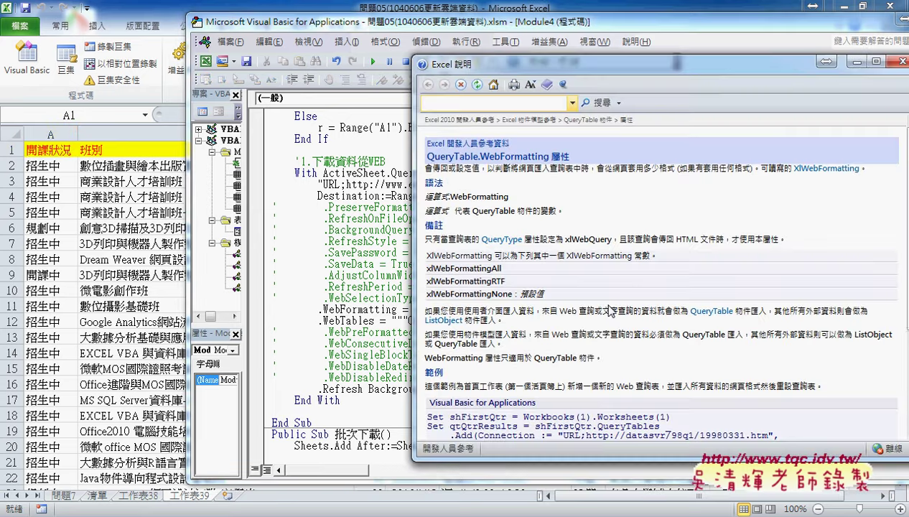
pyautogui.doubleClick(514, 294)
pyautogui.click(488, 294)
pyautogui.moveTo(491, 294); pyautogui.dragTo(514, 294)
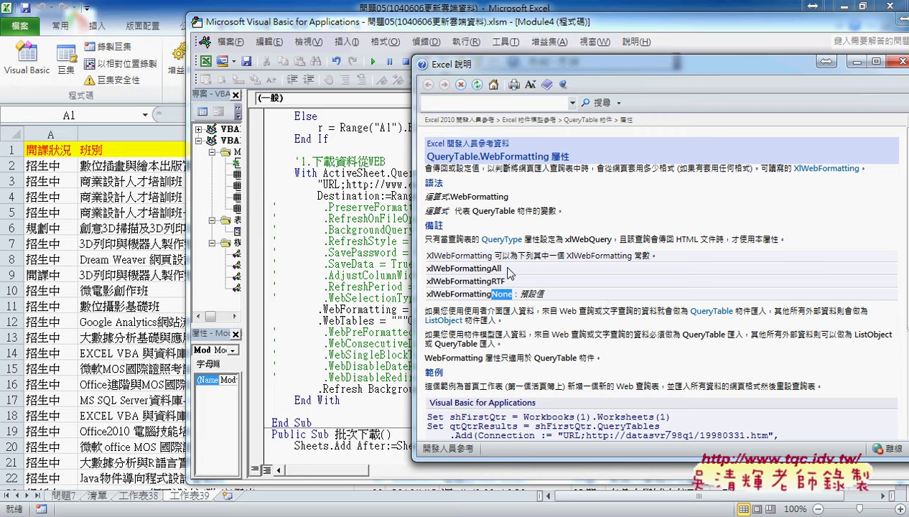
pyautogui.moveTo(501, 268); pyautogui.dragTo(428, 269)
pyautogui.hotkey('ctrl', 'c')
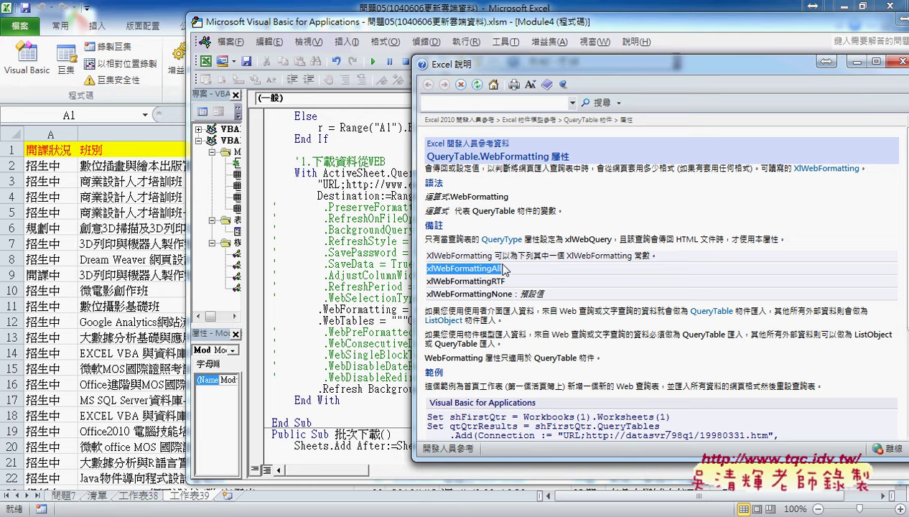
pyautogui.click(364, 320)
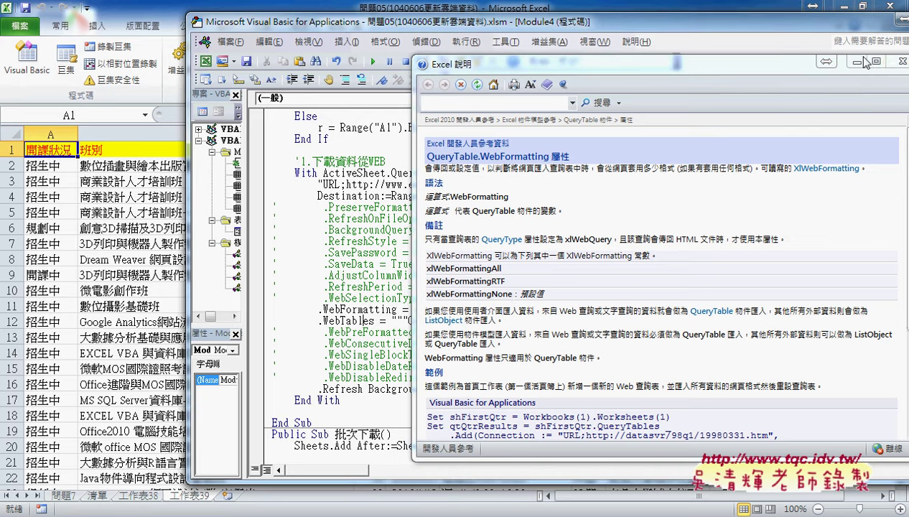
pyautogui.click(890, 63)
pyautogui.moveTo(522, 309); pyautogui.dragTo(414, 310)
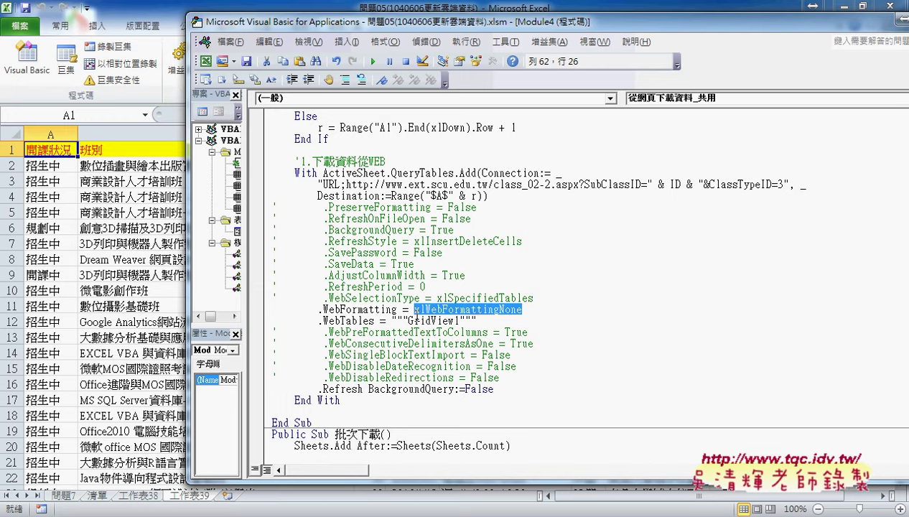
# Change WebFormatting to xlWebFormattingAll and rerun 批次下載, producing sheet 工作表40.
pyautogui.hotkey('ctrl', 'v')
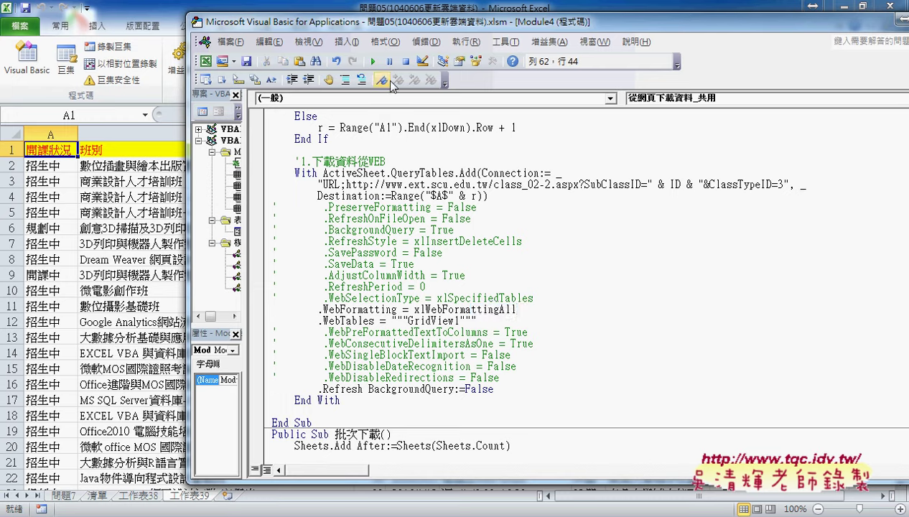
pyautogui.click(372, 61)
pyautogui.click(563, 164)
pyautogui.scroll(-3, 409, 363)
pyautogui.click(408, 366)
pyautogui.click(373, 61)
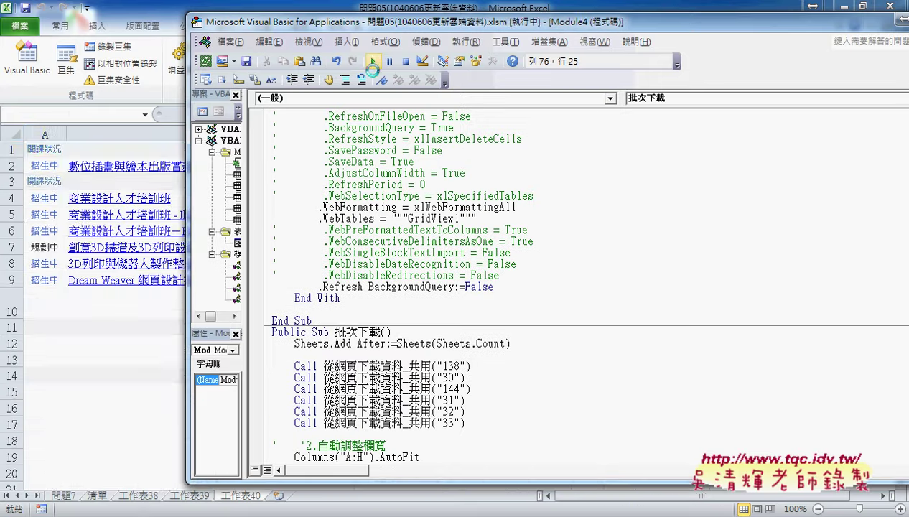
pyautogui.moveTo(384, 27); pyautogui.dragTo(587, 26)
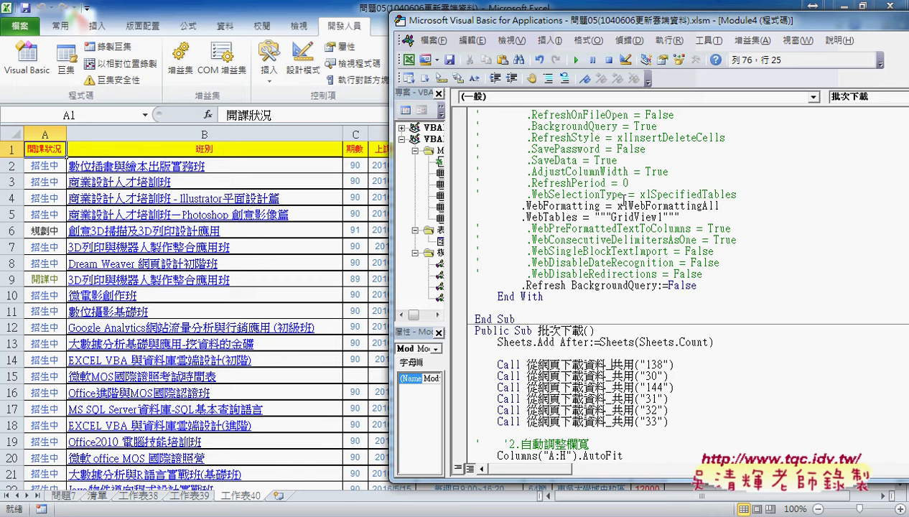
# Reopen the help page for the WebFormatting property.
pyautogui.moveTo(617, 206); pyautogui.dragTo(720, 206)
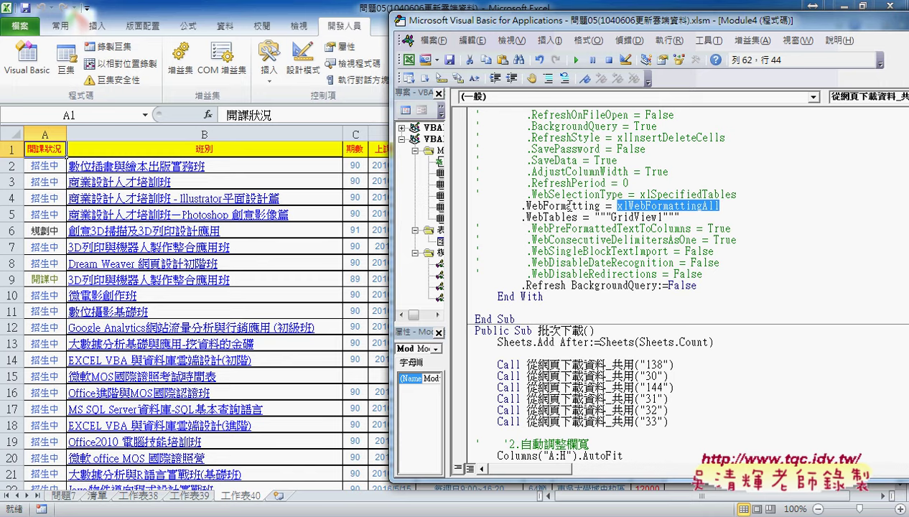
pyautogui.click(568, 205)
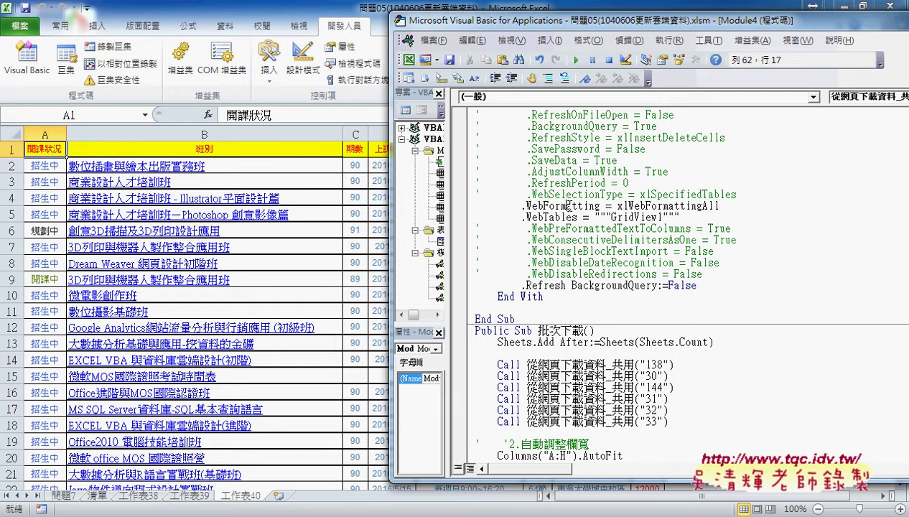
pyautogui.press('F1')
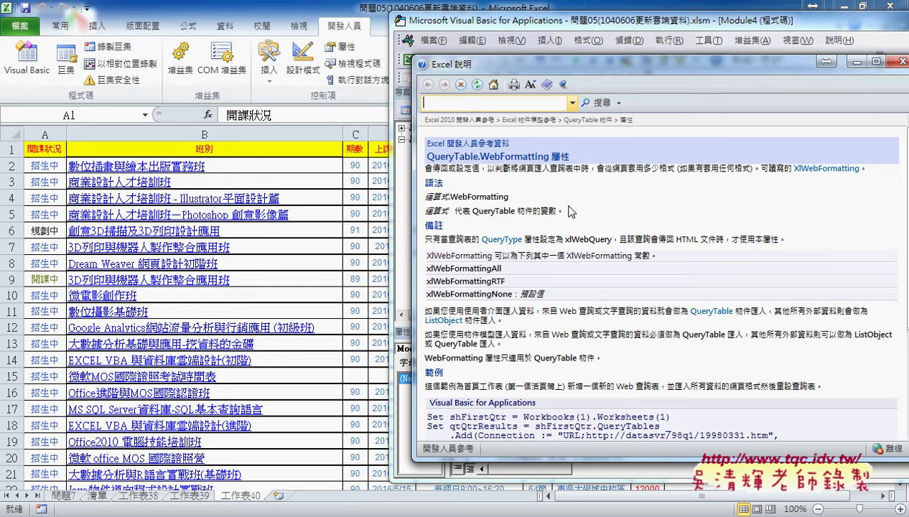
# Read the WebFormatting help, highlighting its description and XlWebFormatting constants, then close it.
pyautogui.moveTo(440, 168); pyautogui.dragTo(715, 181)
pyautogui.click(639, 191)
pyautogui.moveTo(485, 167)
pyautogui.mouseDown()
pyautogui.moveTo(645, 165)
pyautogui.moveTo(680, 176)
pyautogui.mouseUp()
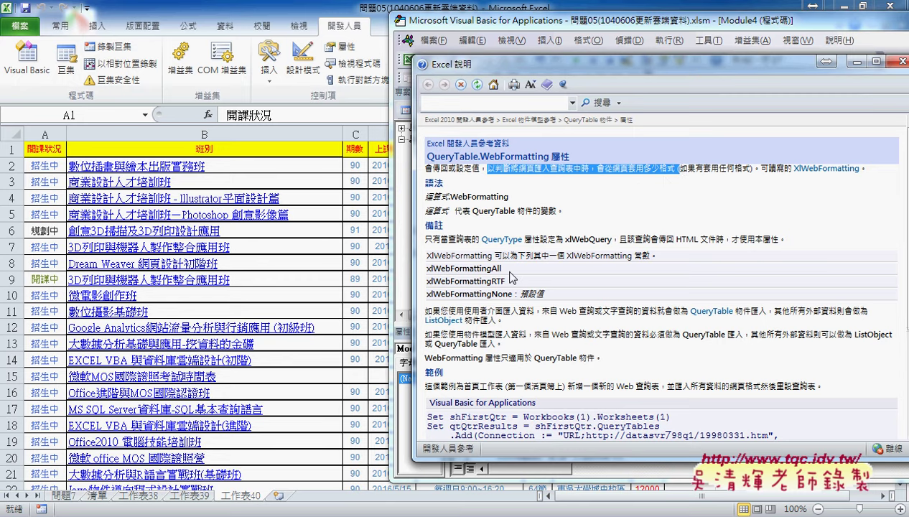
pyautogui.moveTo(510, 273); pyautogui.dragTo(388, 300)
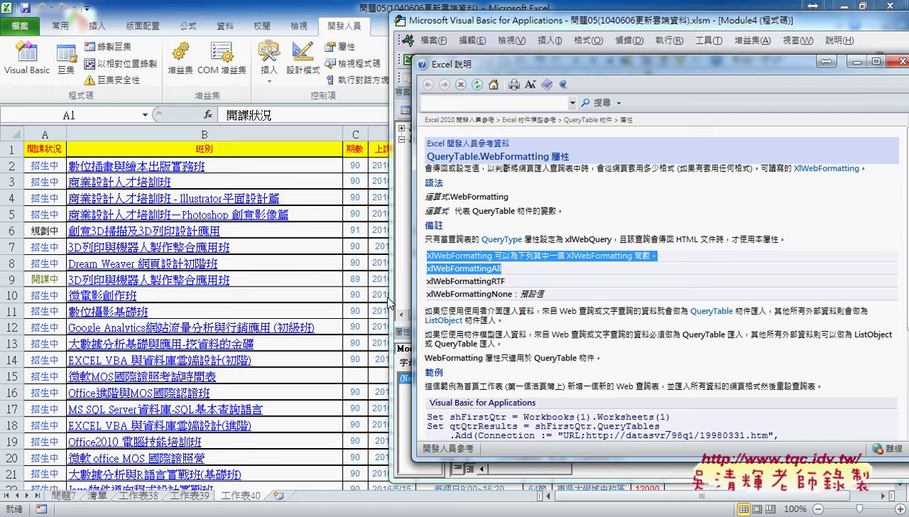
pyautogui.click(902, 61)
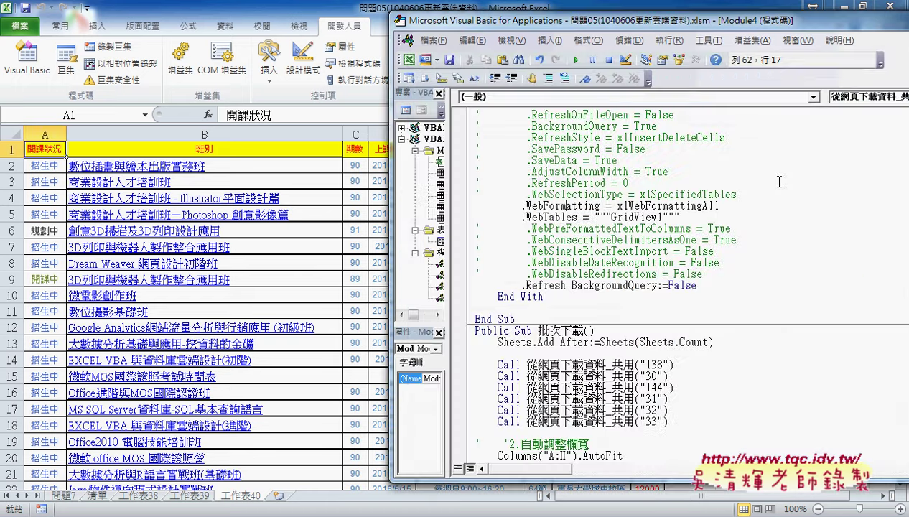
pyautogui.scroll(2, 675, 261)
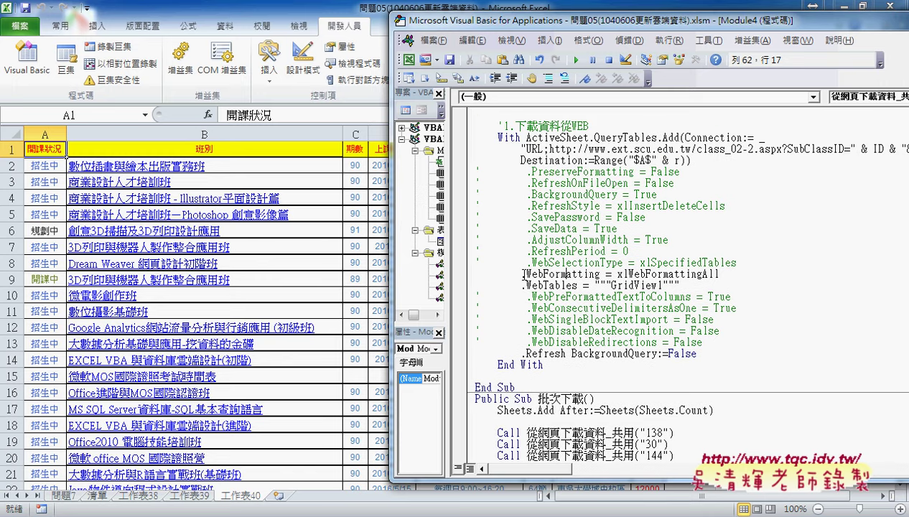
pyautogui.moveTo(521, 273); pyautogui.dragTo(604, 281)
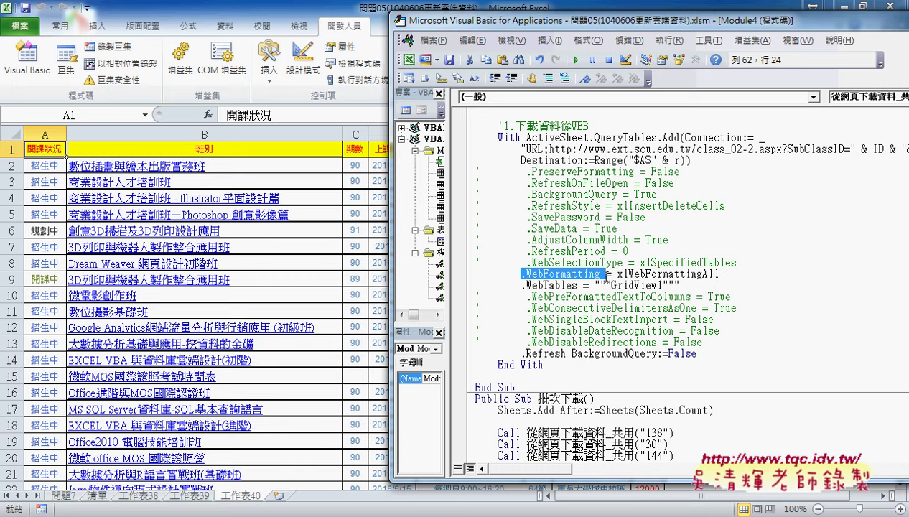
pyautogui.moveTo(521, 286); pyautogui.dragTo(604, 284)
pyautogui.click(605, 284)
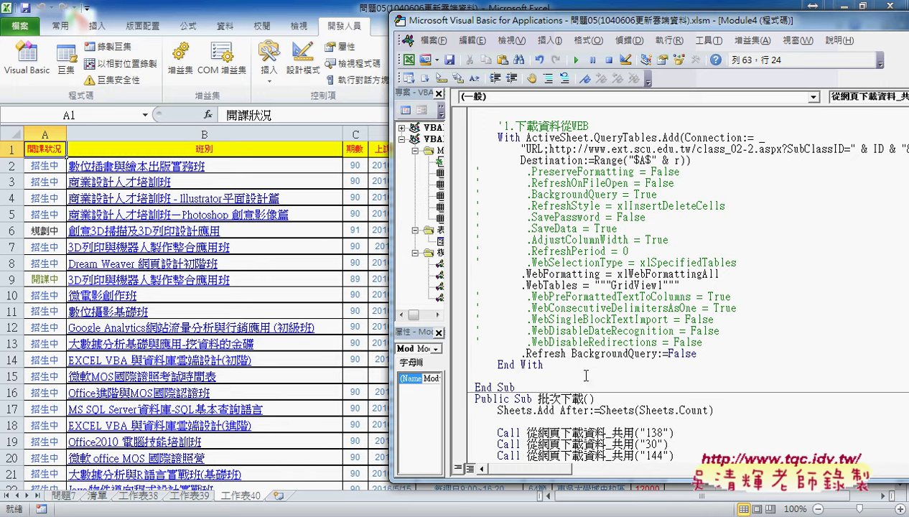
pyautogui.moveTo(520, 354); pyautogui.dragTo(663, 353)
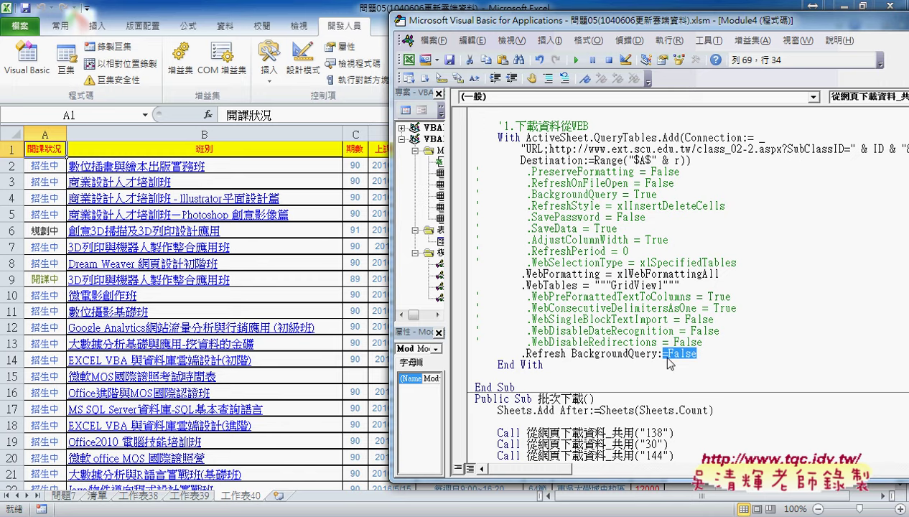
pyautogui.click(680, 355)
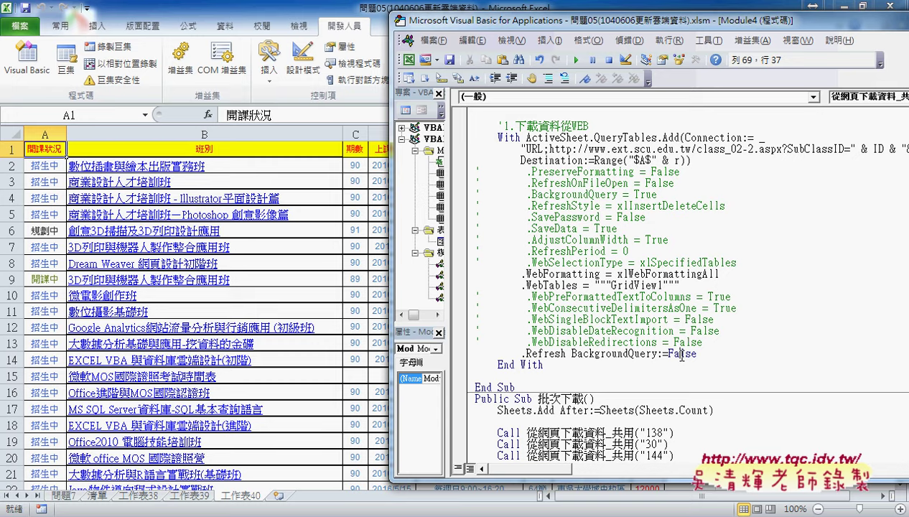
# Delete the commented .Web* lines and the commented .PreserveFormatting through .WebSelectionType lines.
pyautogui.moveTo(702, 343); pyautogui.dragTo(427, 305)
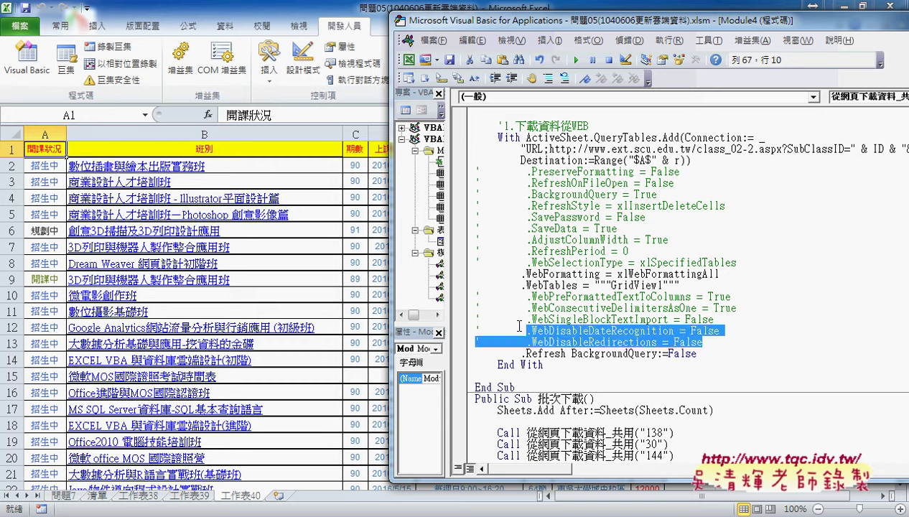
pyautogui.press('Delete')
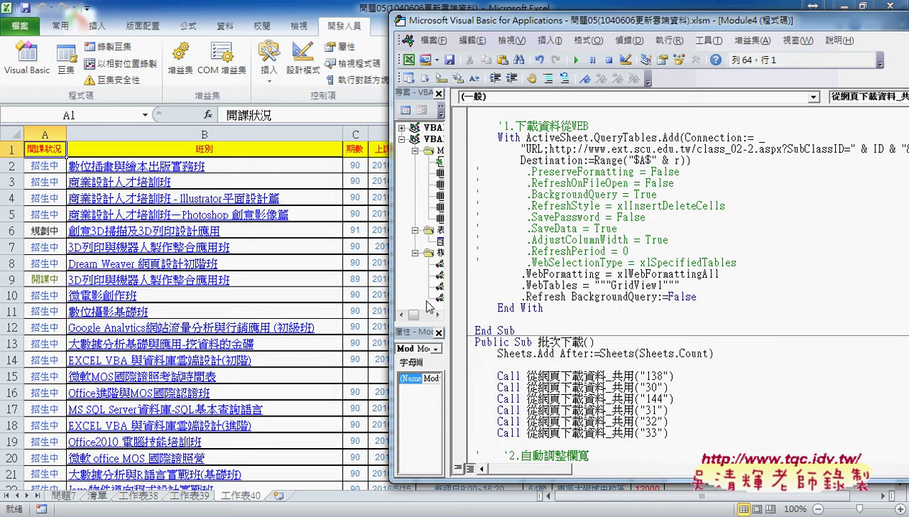
pyautogui.moveTo(781, 262); pyautogui.dragTo(463, 172)
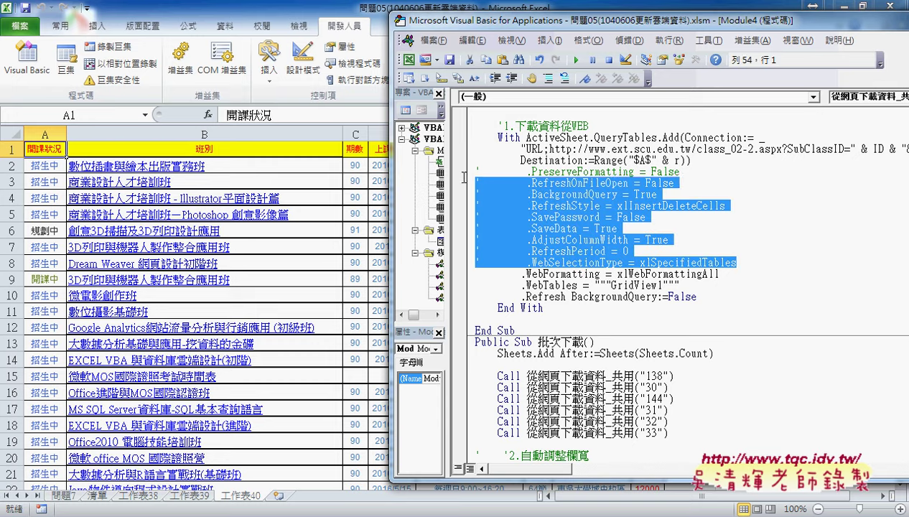
pyautogui.press('Delete')
pyautogui.press('Delete')
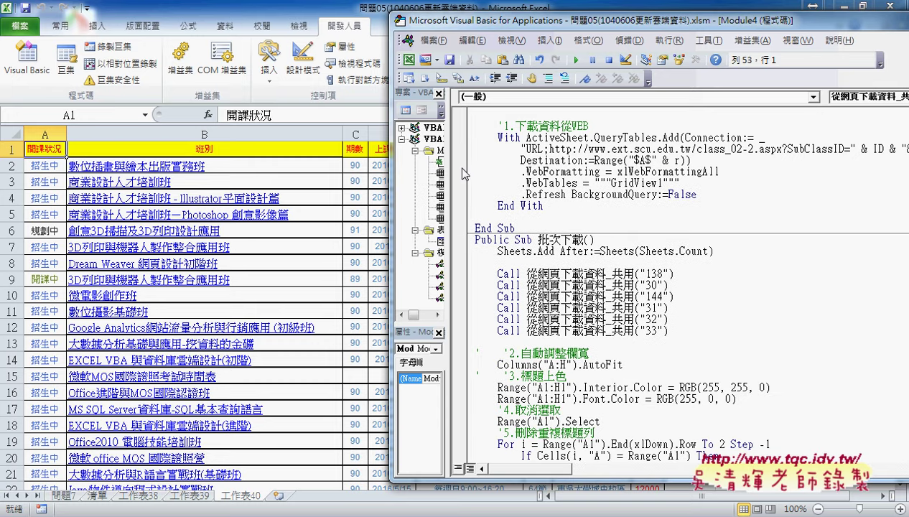
# Rerun 批次下載 to add sheet 工作表41, then open the WebFormatting help topic.
pyautogui.click(577, 61)
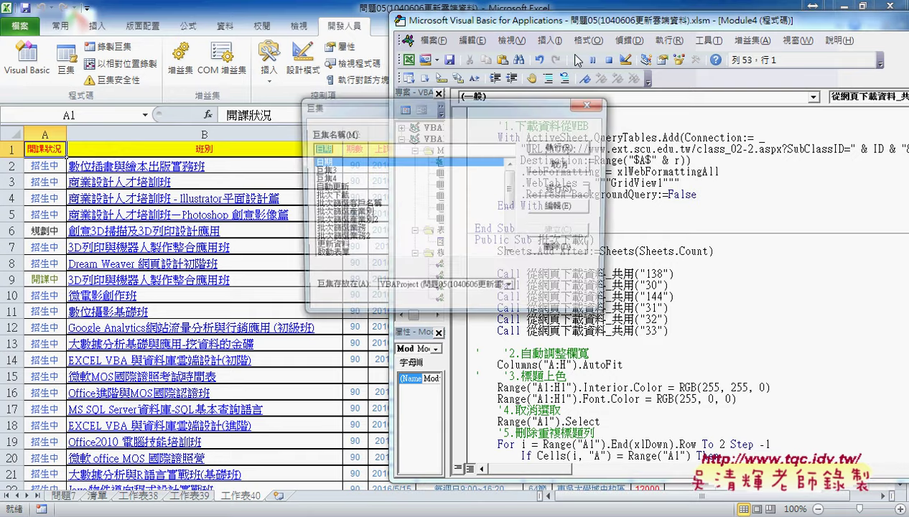
pyautogui.press('Escape')
pyautogui.click(592, 345)
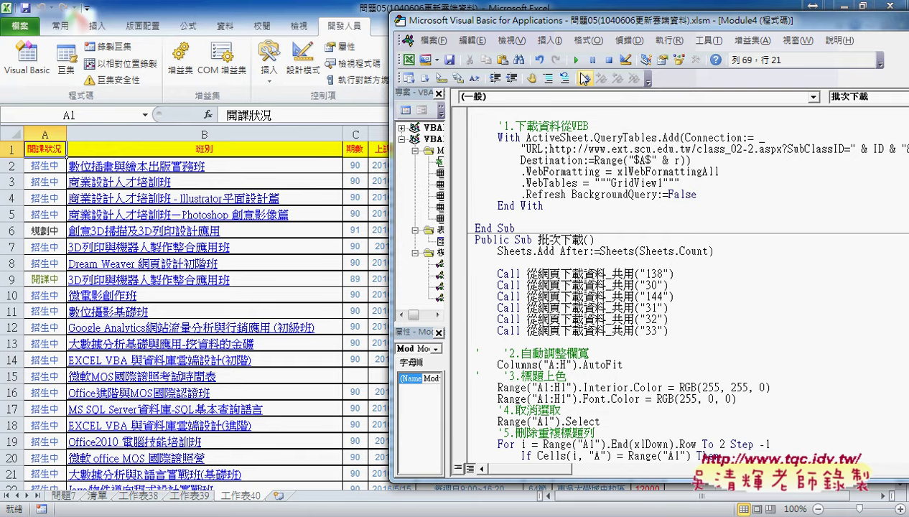
pyautogui.click(576, 60)
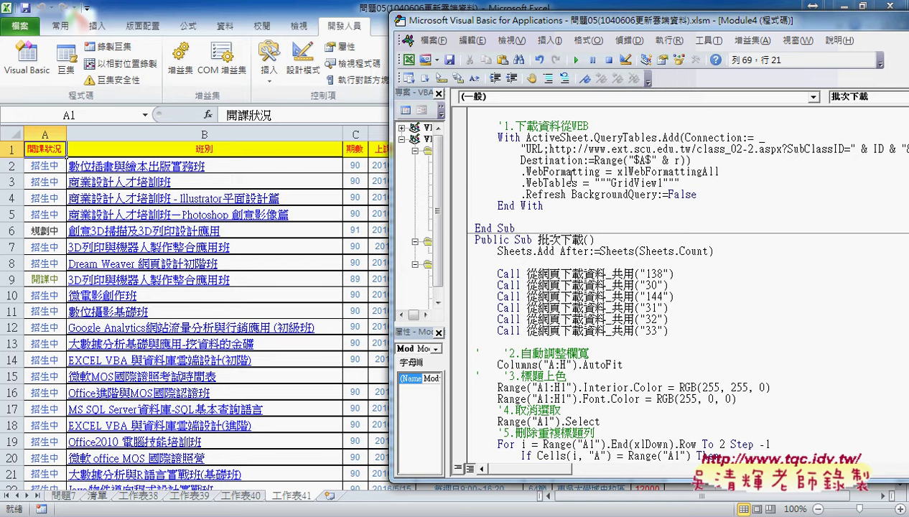
pyautogui.click(568, 173)
pyautogui.press('F1')
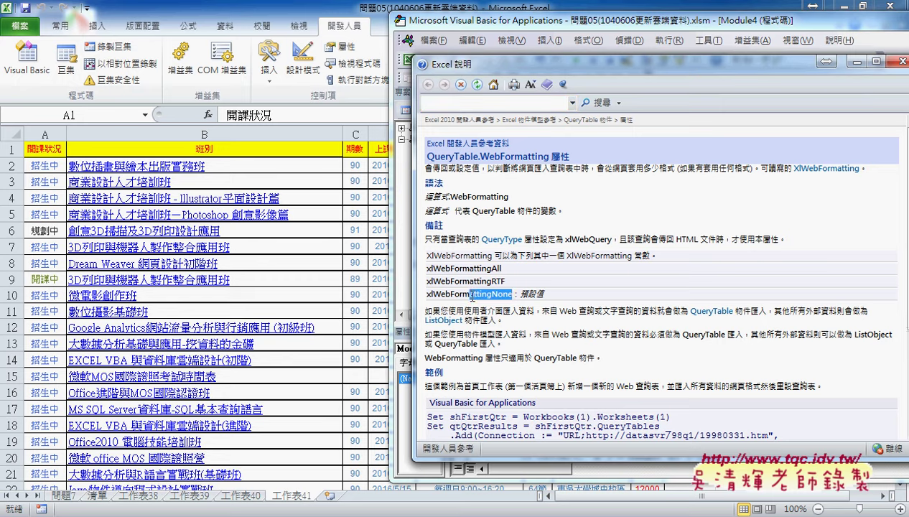
# Copy xlWebFormattingNone from help and paste it over xlWebFormattingAll in the code.
pyautogui.moveTo(513, 295); pyautogui.dragTo(428, 300)
pyautogui.hotkey('ctrl', 'c')
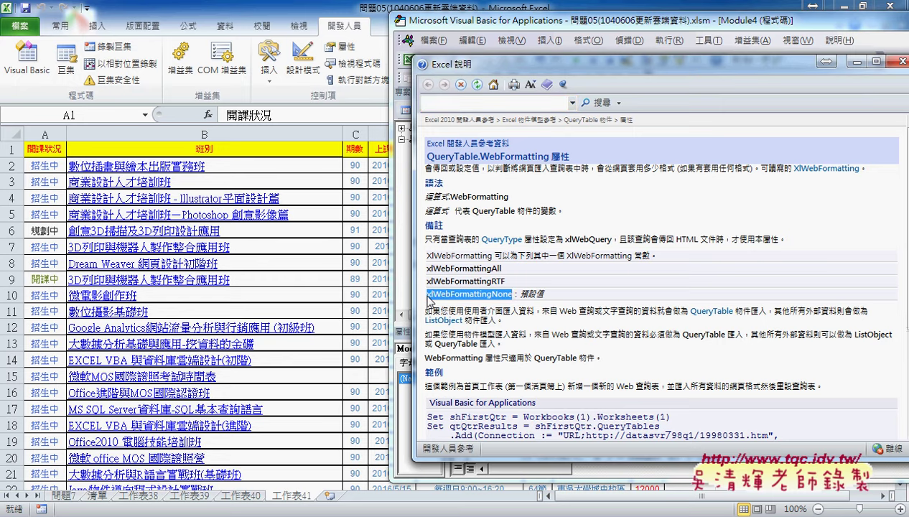
pyautogui.click(902, 62)
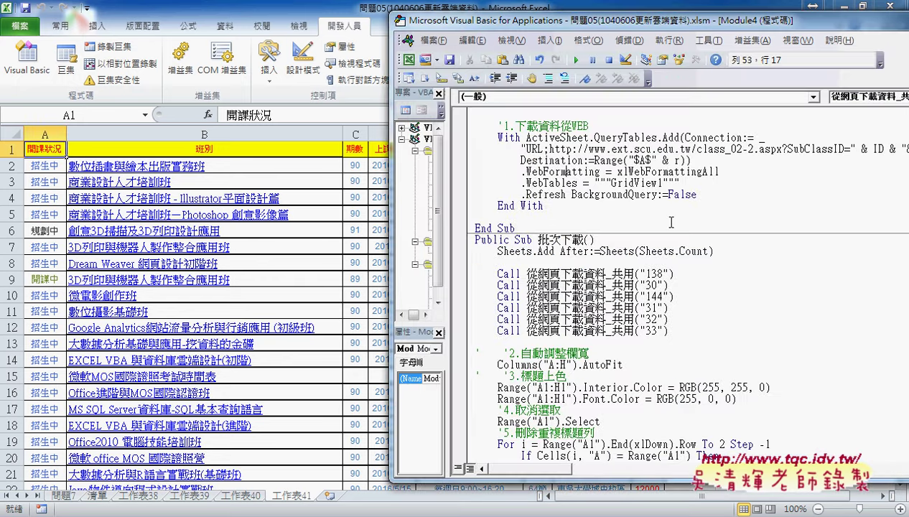
pyautogui.moveTo(719, 172); pyautogui.dragTo(617, 172)
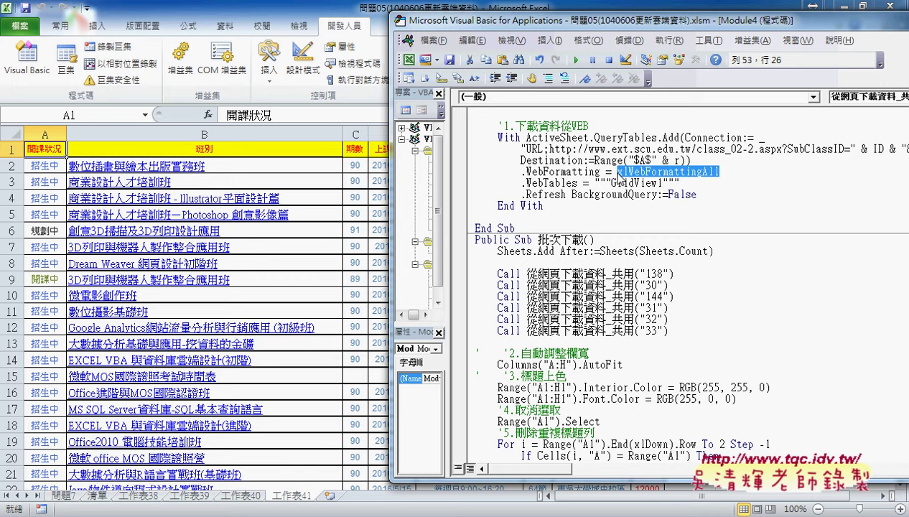
pyautogui.hotkey('ctrl', 'v')
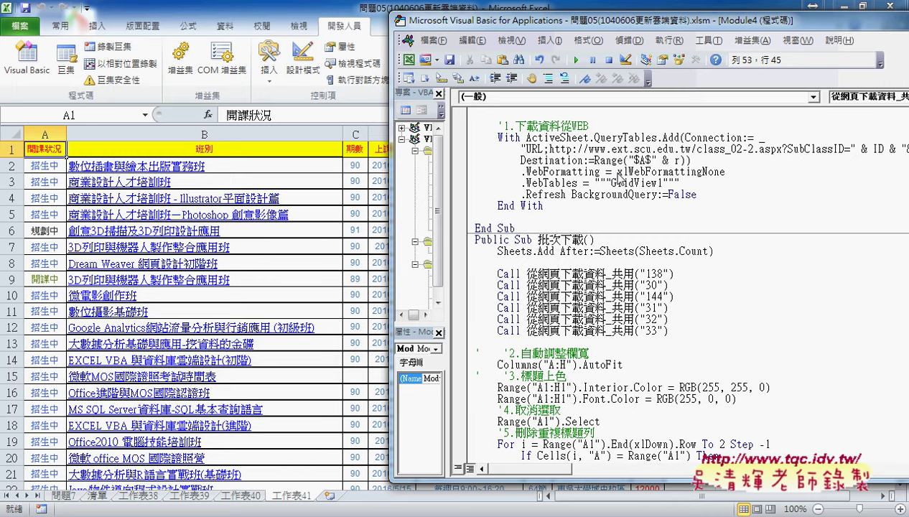
pyautogui.moveTo(701, 173); pyautogui.dragTo(727, 172)
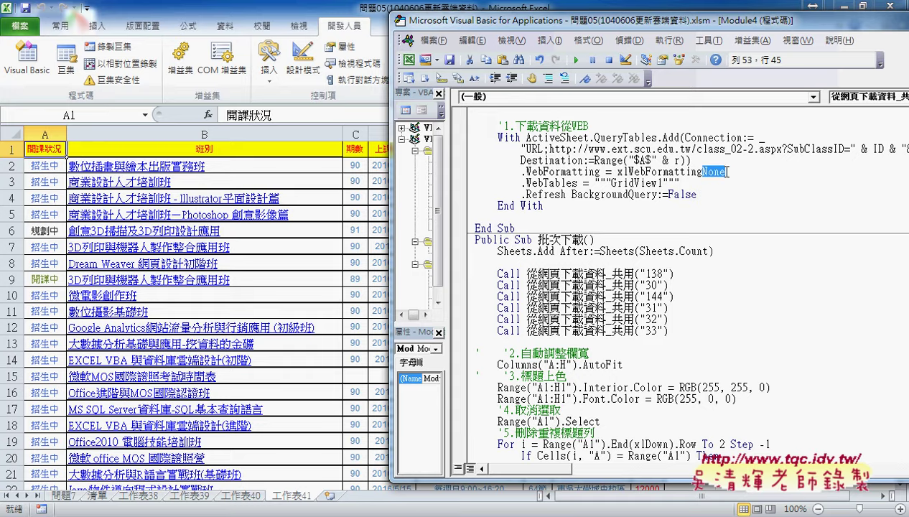
pyautogui.click(575, 60)
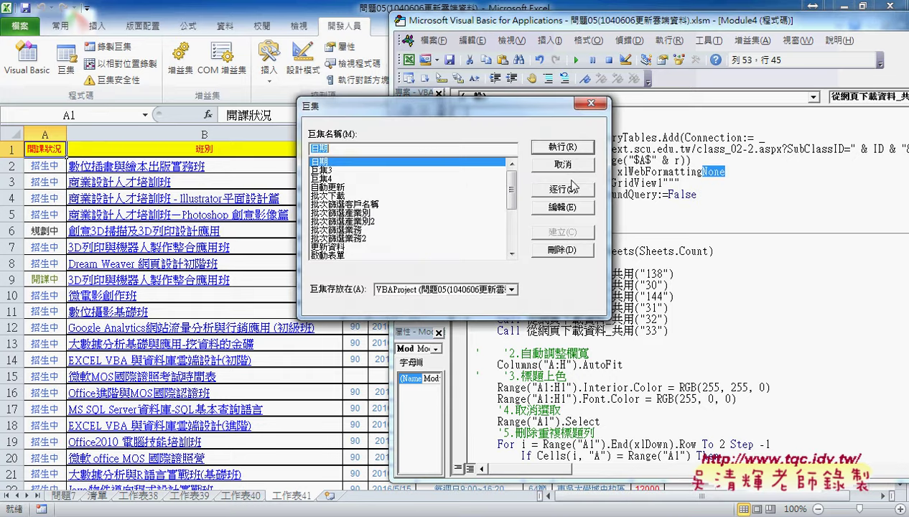
# Run 批次下載 with xlWebFormattingNone, adding sheet 工作表42 of unformatted course data.
pyautogui.click(563, 164)
pyautogui.click(647, 284)
pyautogui.click(575, 59)
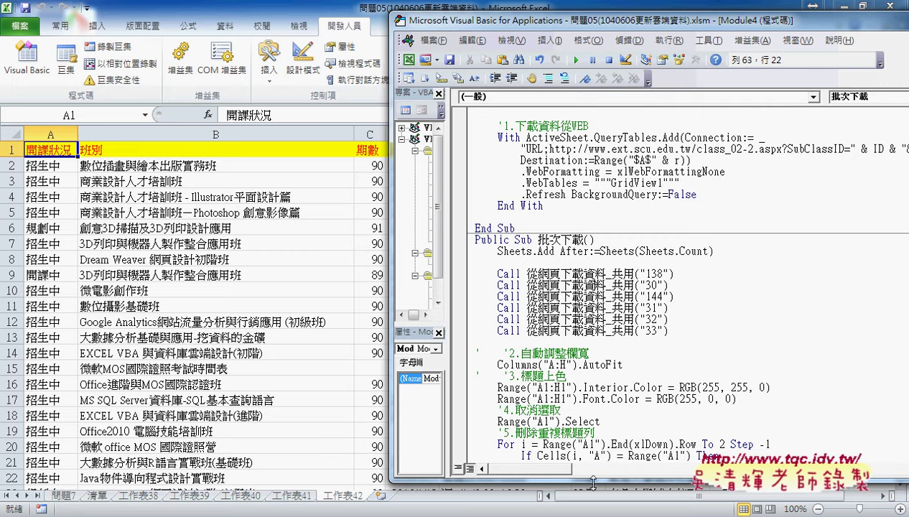
# Select the QueryTables With block and shift the editor window left over the workbook.
pyautogui.moveTo(593, 482); pyautogui.dragTo(593, 501)
pyautogui.scroll(1, 583, 323)
pyautogui.scroll(1, 585, 287)
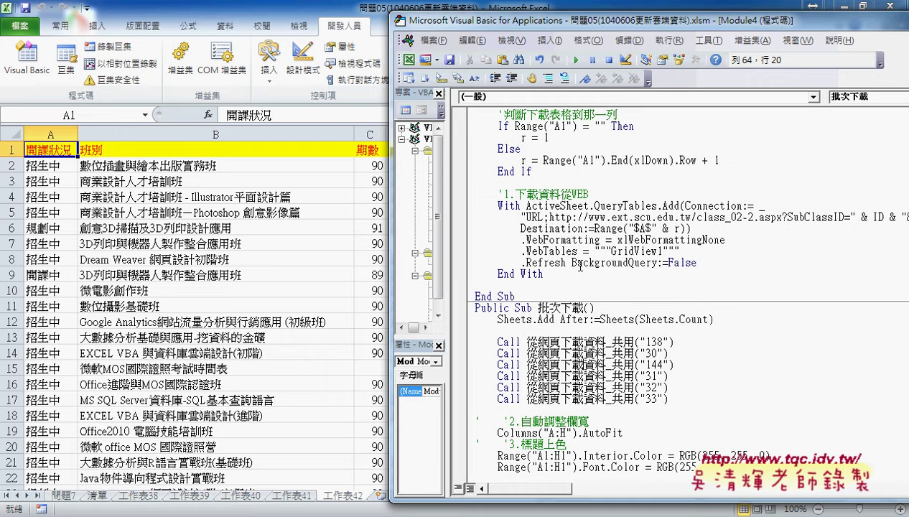
pyautogui.moveTo(696, 263); pyautogui.dragTo(453, 206)
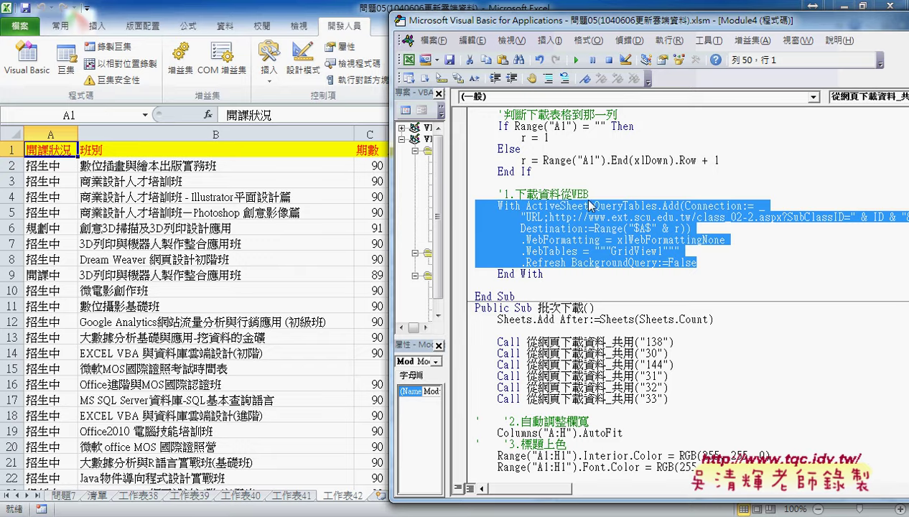
pyautogui.moveTo(555, 27); pyautogui.dragTo(231, 35)
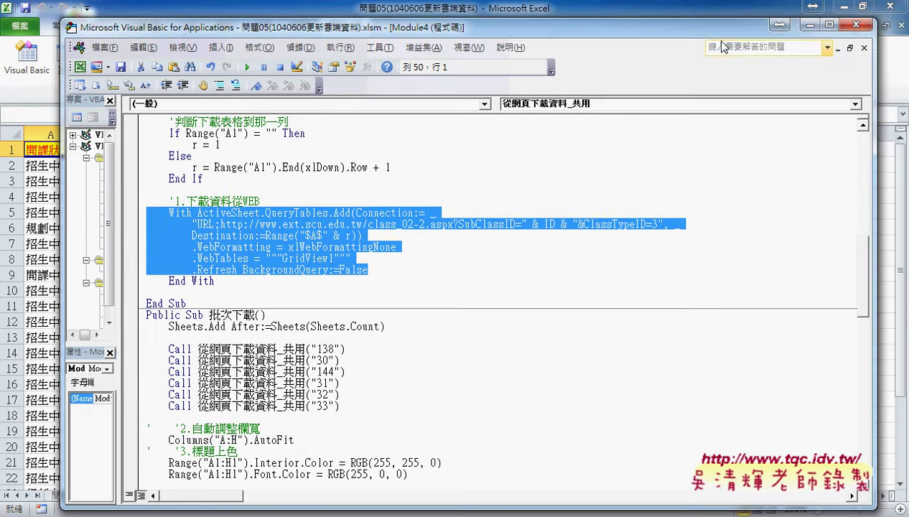
# Minimize the VBA editor and bring up the 股市當日行情表 workbook.
pyautogui.click(814, 38)
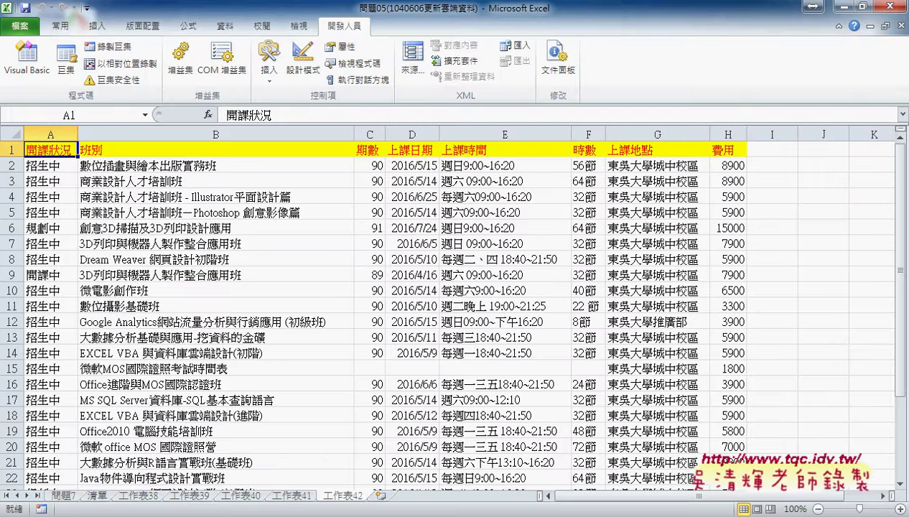
pyautogui.click(313, 466)
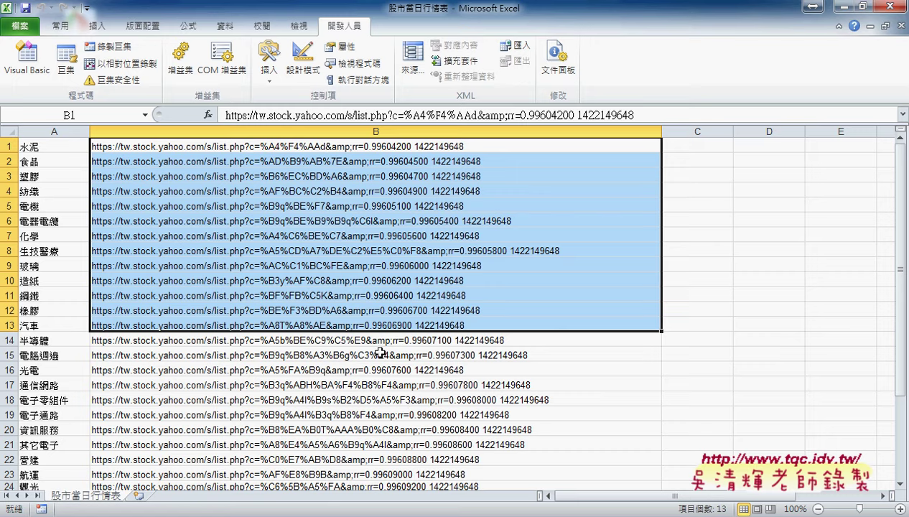
# Close the borrowed Module4 code window and insert an empty Module1 into the 股市當日行情表 project.
pyautogui.click(28, 64)
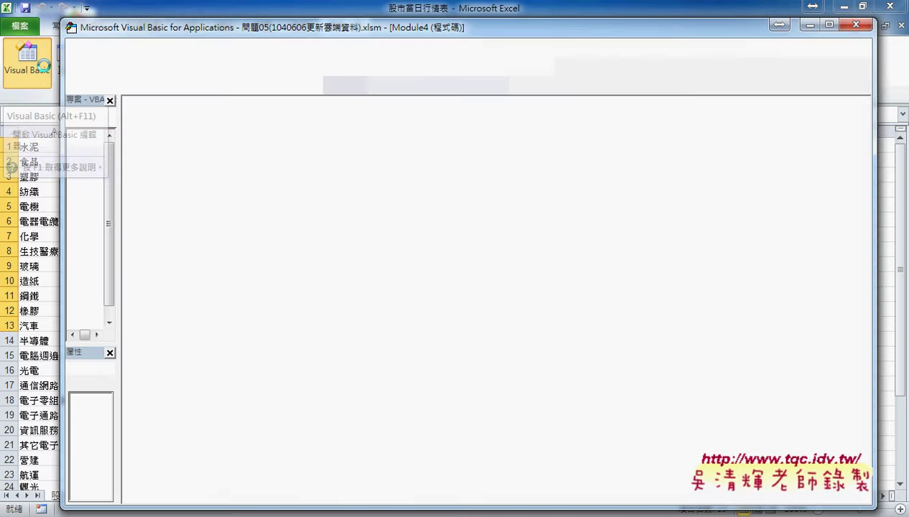
pyautogui.click(863, 52)
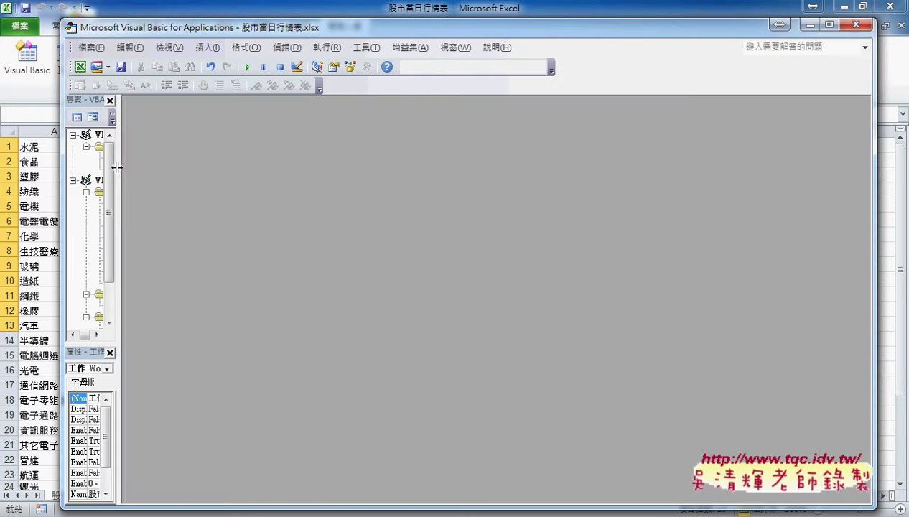
pyautogui.moveTo(116, 167); pyautogui.dragTo(242, 171)
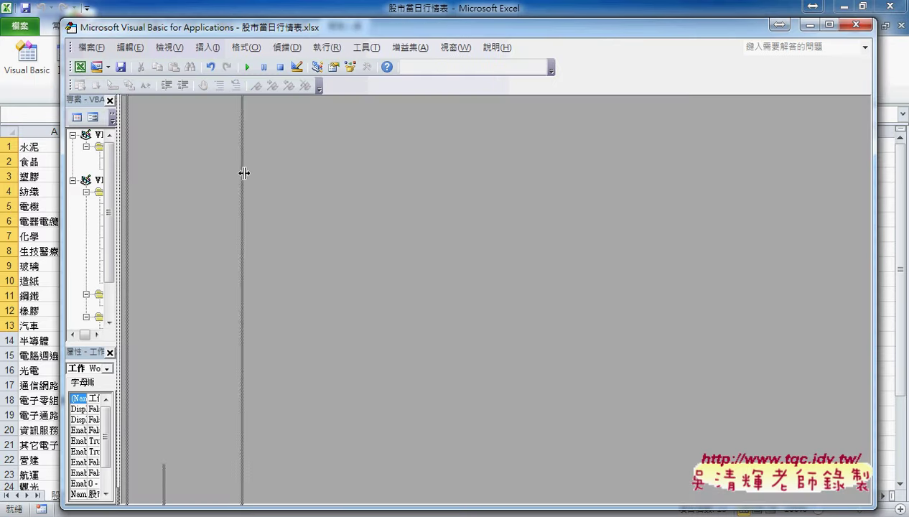
pyautogui.click(157, 147)
pyautogui.rightClick(157, 146)
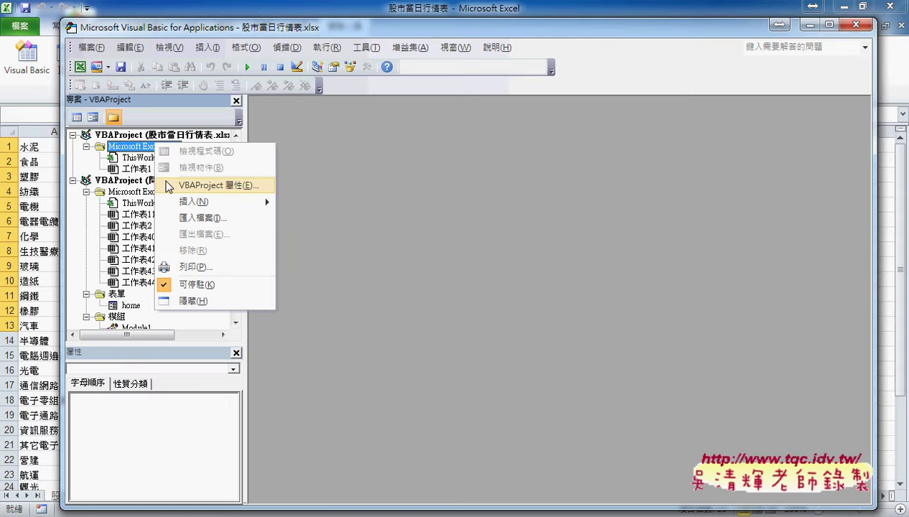
pyautogui.moveTo(194, 204)
pyautogui.click(317, 216)
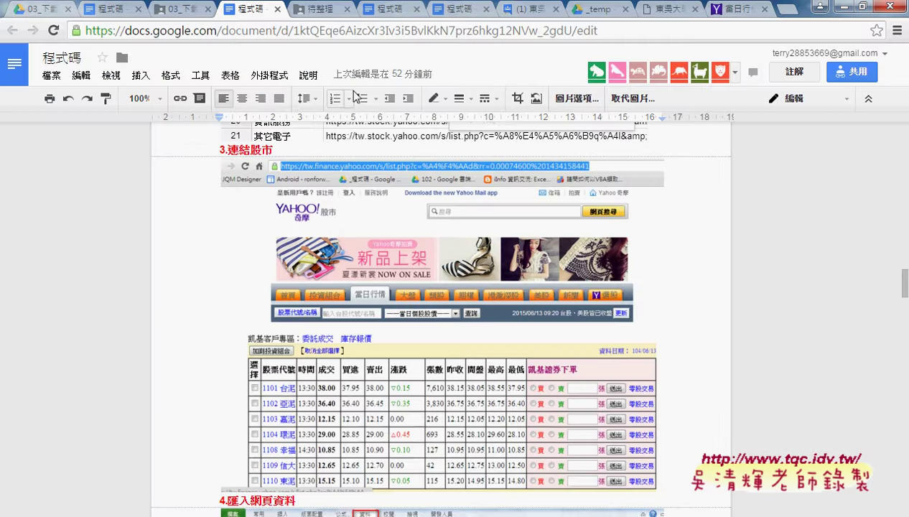
# In the 程式碼 doc, select the whole Sub 股市下載() macro under 5.錄製巨集 through End Sub.
pyautogui.scroll(-10, 331, 230)
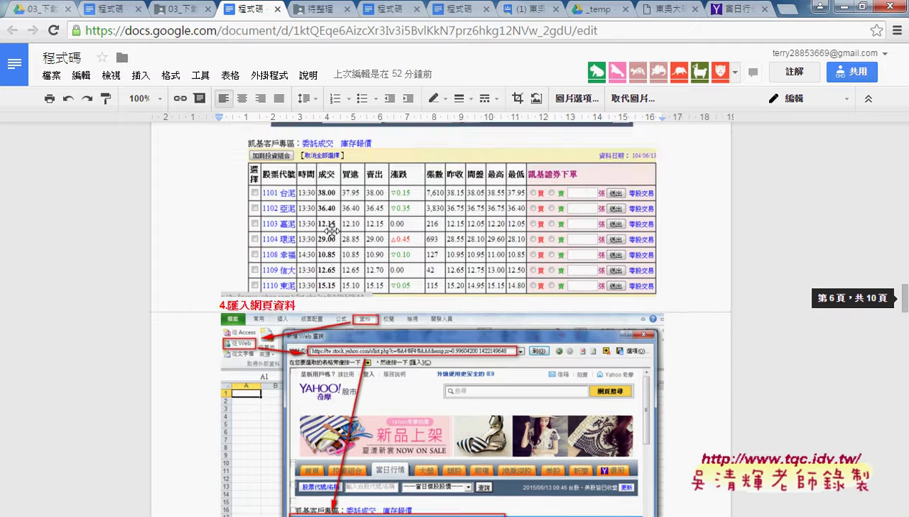
pyautogui.scroll(-1, 332, 229)
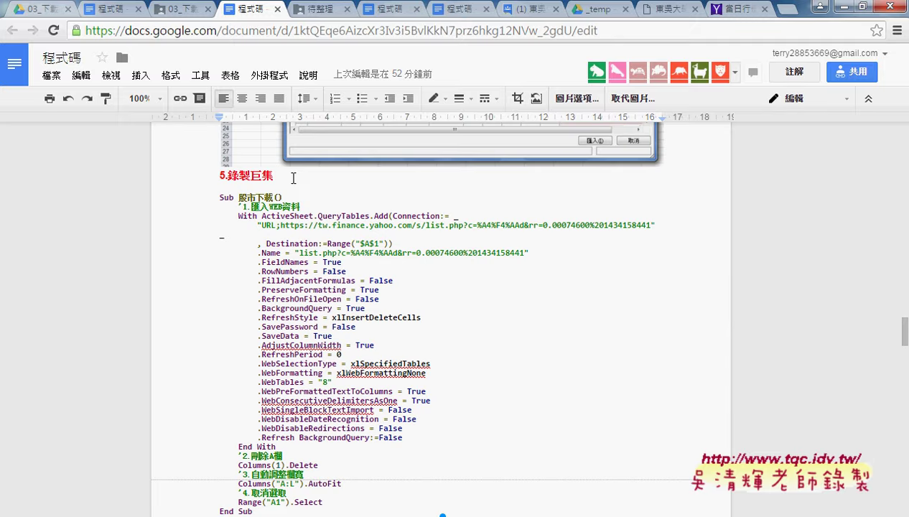
pyautogui.moveTo(239, 197); pyautogui.dragTo(275, 197)
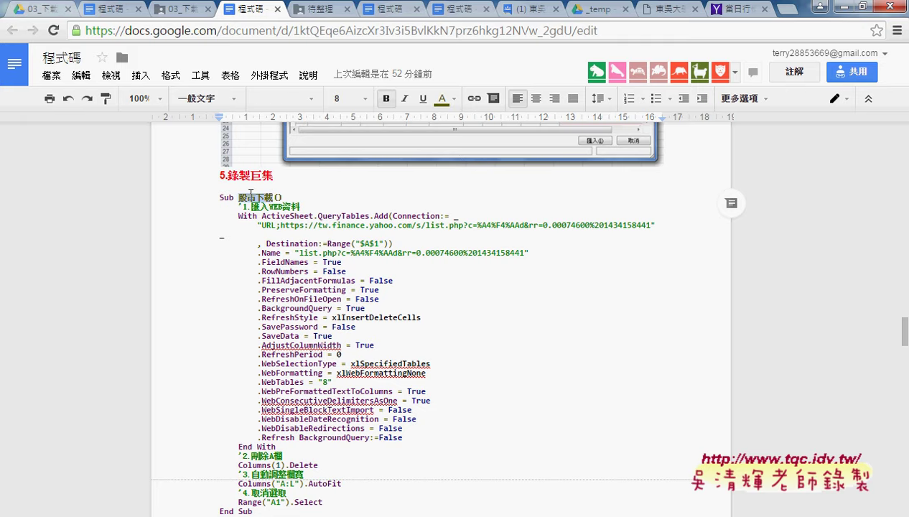
pyautogui.click(223, 197)
pyautogui.scroll(-2, 276, 298)
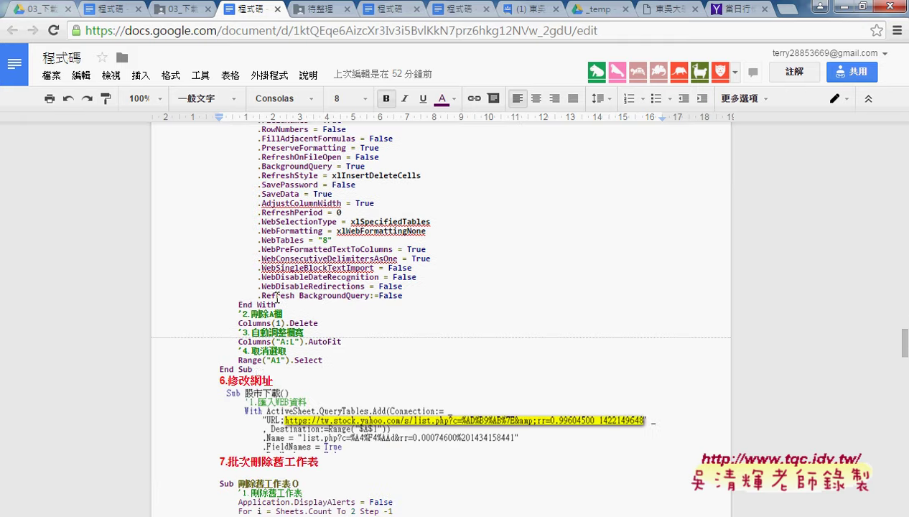
pyautogui.keyDown('shift'); pyautogui.click(256, 369); pyautogui.keyUp('shift')
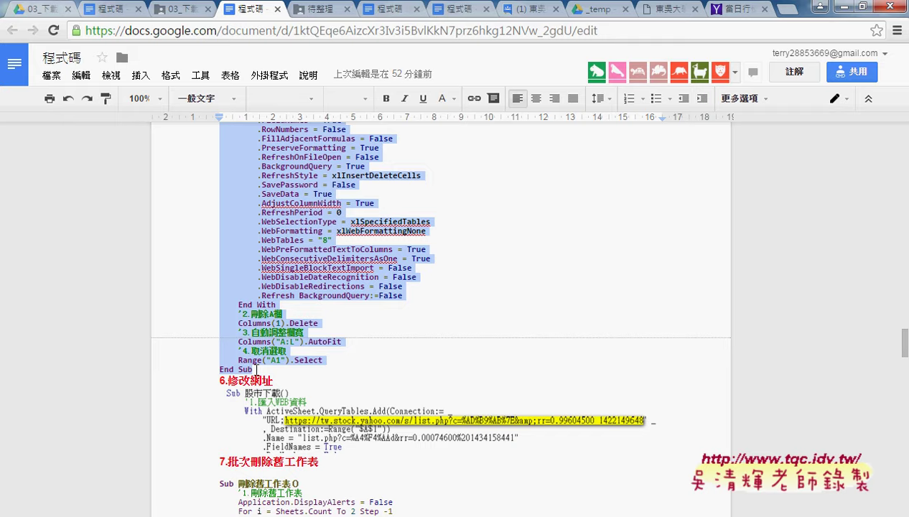
# Paste the copied 股市下載 macro into Module1.
pyautogui.moveTo(247, 513)
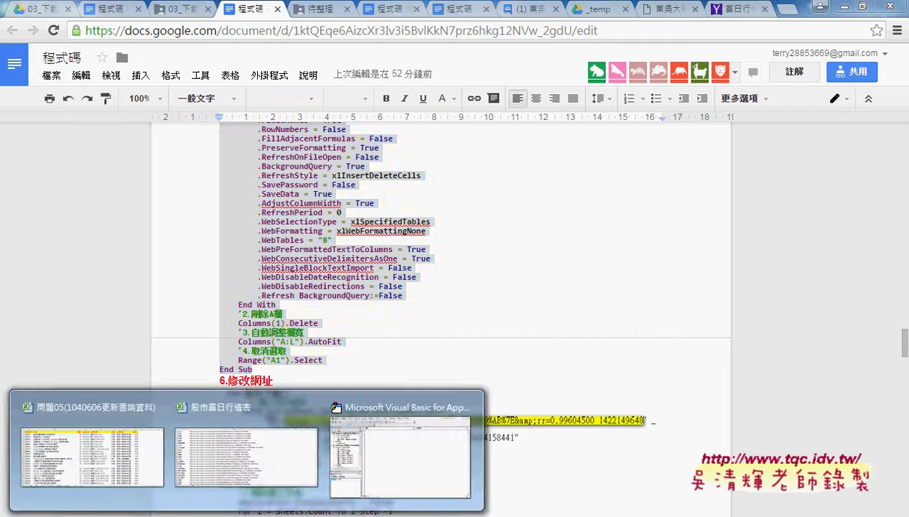
pyautogui.click(352, 478)
pyautogui.hotkey('ctrl', 'v')
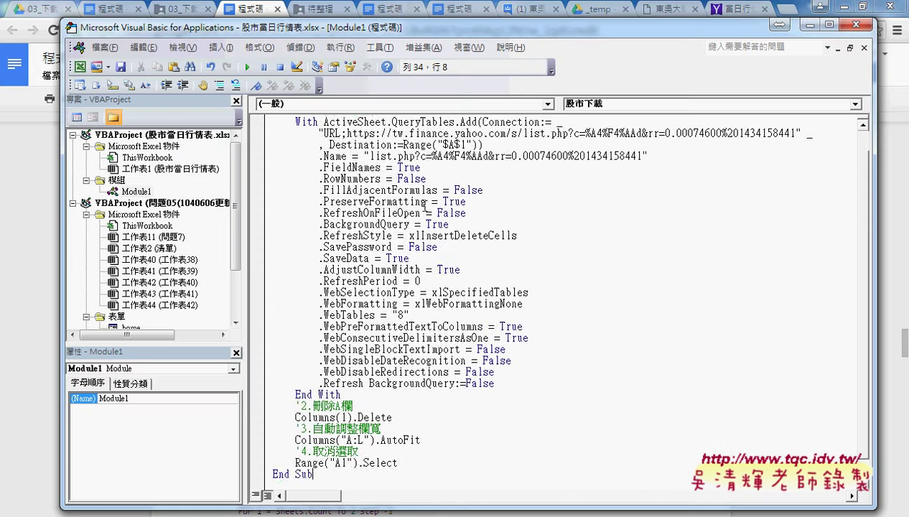
pyautogui.scroll(1, 419, 174)
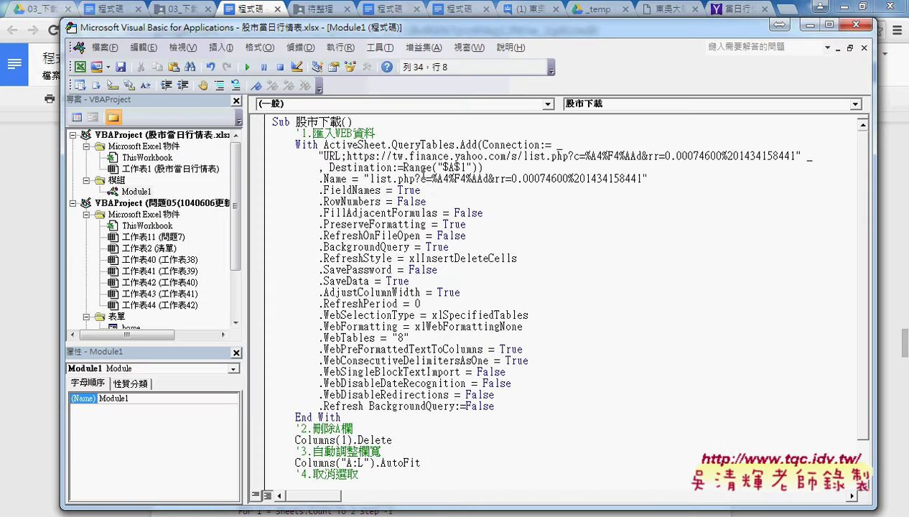
pyautogui.click(488, 144)
pyautogui.scroll(-1, 495, 207)
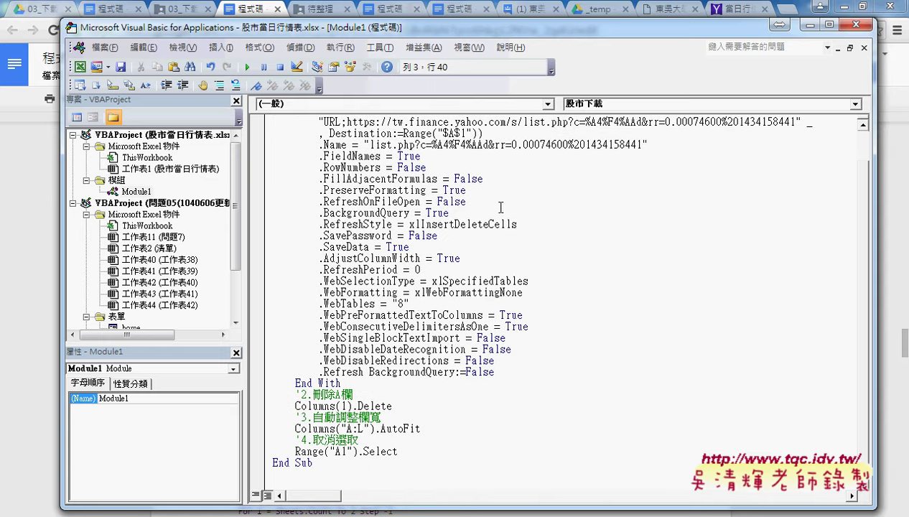
pyautogui.doubleClick(401, 305)
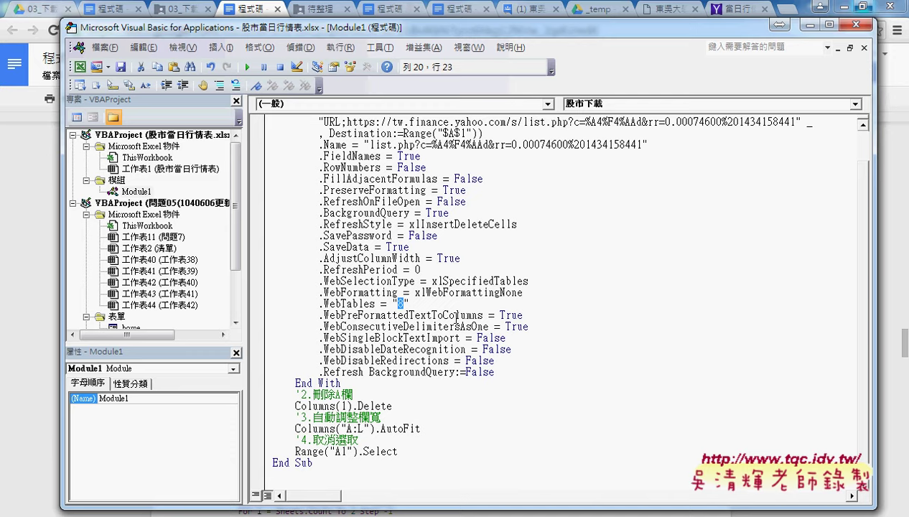
pyautogui.click(410, 314)
# Delete the .WebPreFormattedTextToColumns–.WebDisableRedirections and .FieldNames–.WebSelectionType lines from the With block.
pyautogui.moveTo(494, 360); pyautogui.dragTo(254, 317)
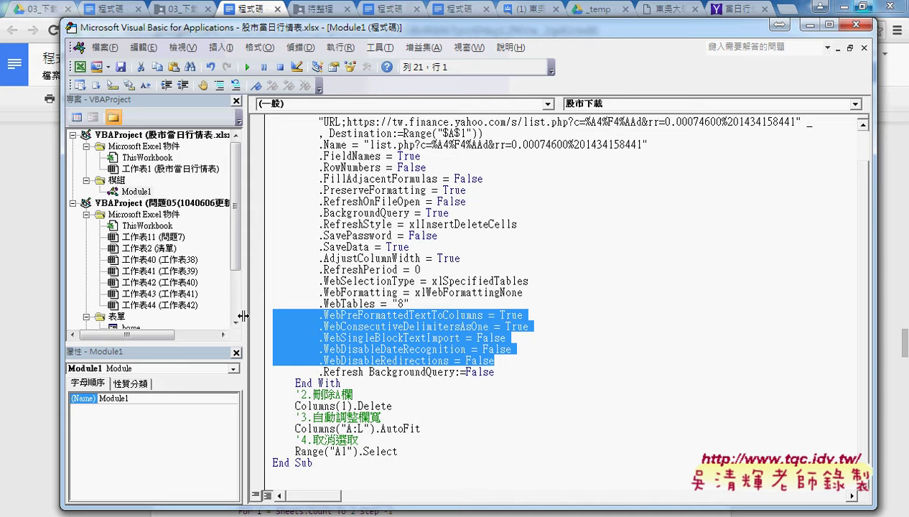
pyautogui.press('Delete')
pyautogui.press('Delete')
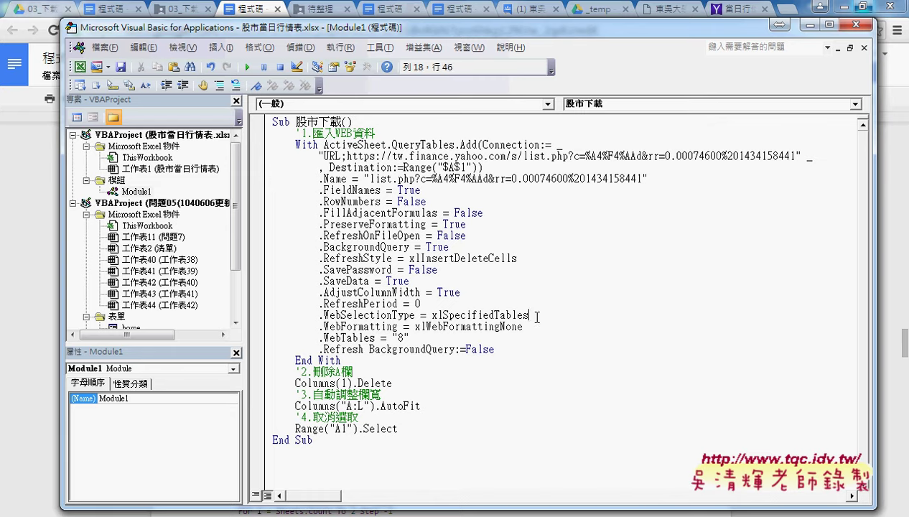
pyautogui.moveTo(541, 315)
pyautogui.mouseDown()
pyautogui.moveTo(342, 258)
pyautogui.moveTo(272, 188)
pyautogui.mouseUp()
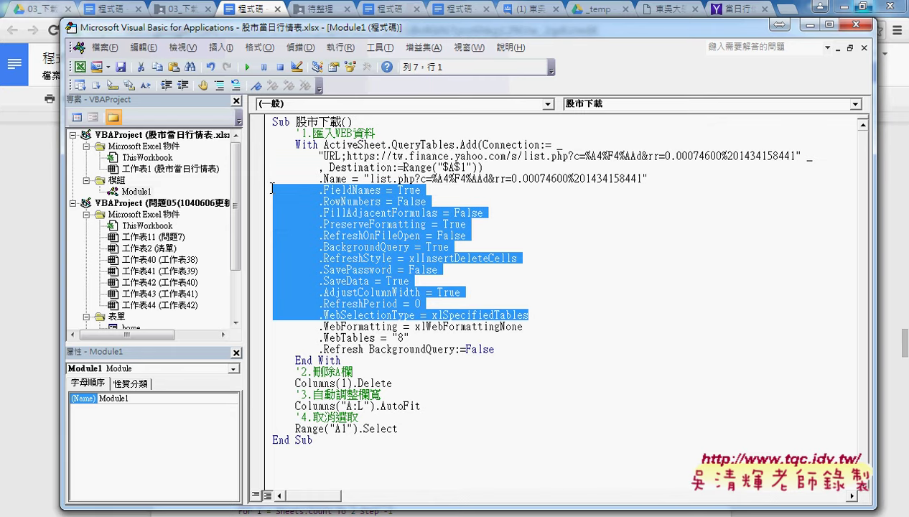
pyautogui.press('Delete')
pyautogui.press('Delete')
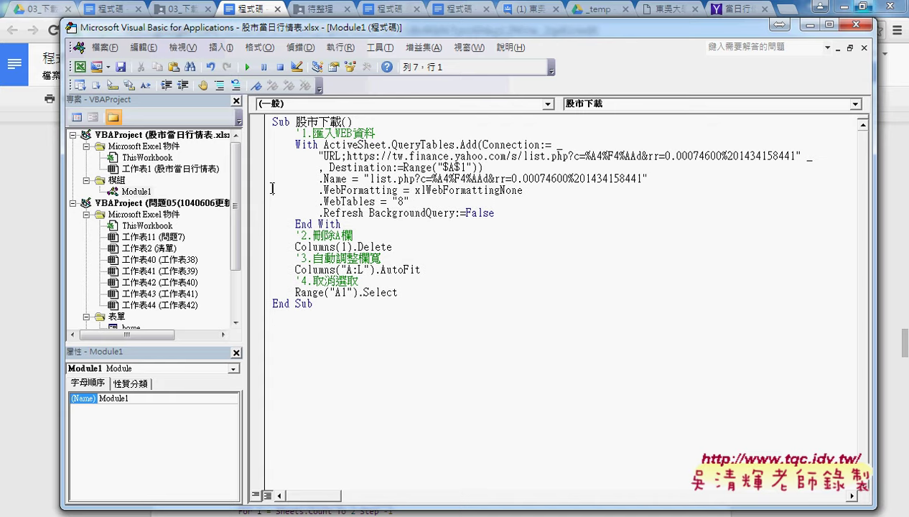
pyautogui.click(331, 228)
# Change Columns(1).Delete to Columns("A").Delete, then minimize Chrome to show Excel.
pyautogui.doubleClick(380, 247)
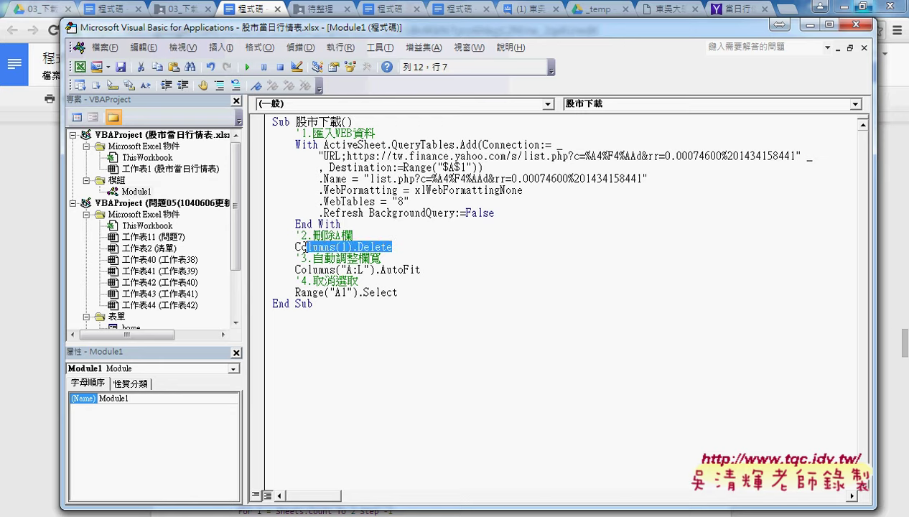
pyautogui.moveTo(358, 247); pyautogui.dragTo(291, 246)
pyautogui.click(342, 246)
pyautogui.doubleClick(344, 246)
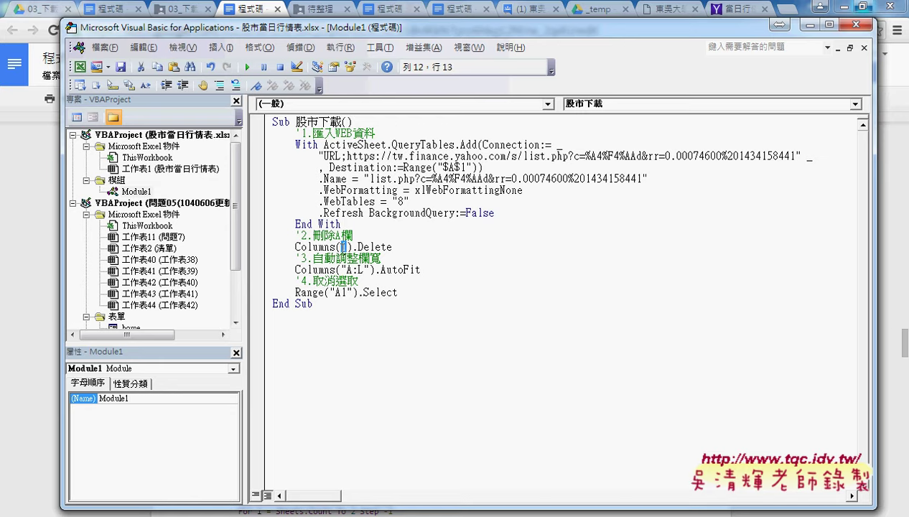
pyautogui.write('""')
pyautogui.press('Left')
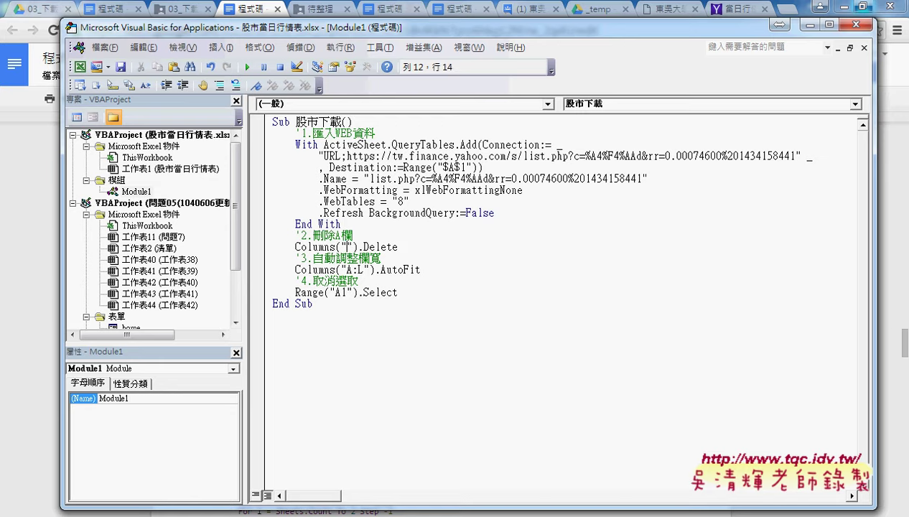
pyautogui.write('A')
pyautogui.click(374, 292)
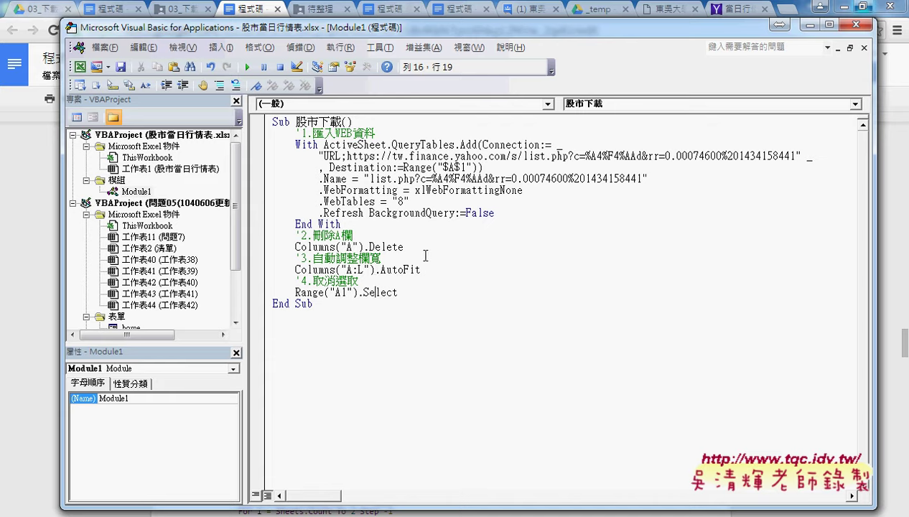
pyautogui.click(844, 6)
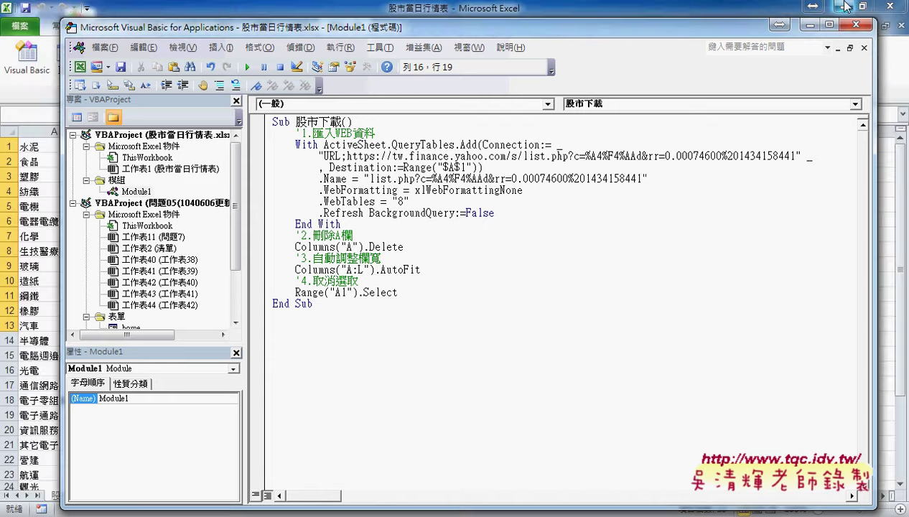
# Move the VBA window aside and add a new worksheet 工作表1 in Excel.
pyautogui.moveTo(308, 32)
pyautogui.mouseDown()
pyautogui.moveTo(560, 26)
pyautogui.moveTo(554, 33)
pyautogui.mouseUp()
pyautogui.click(139, 496)
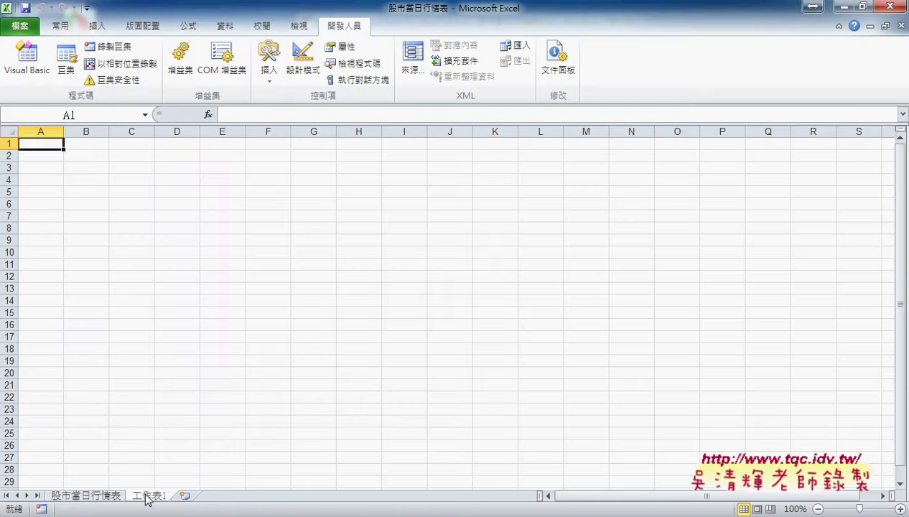
pyautogui.moveTo(294, 482)
pyautogui.click(373, 430)
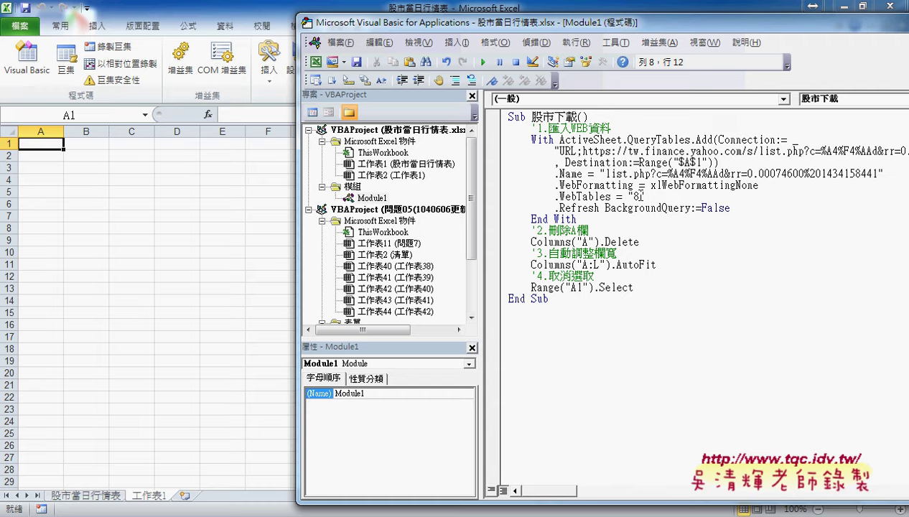
# Set .WebTables to "9", run the macro to download cement quotes, and return to 股市當日行情表.
pyautogui.doubleClick(635, 196)
pyautogui.click(482, 62)
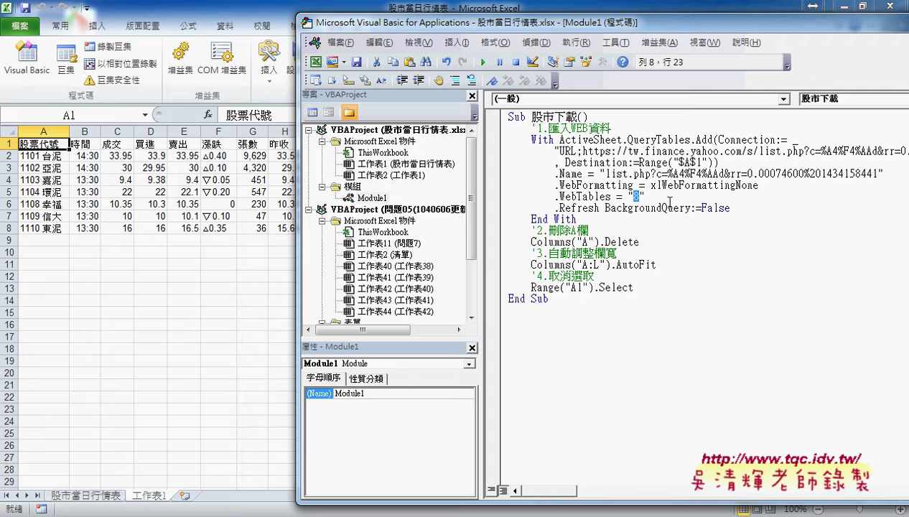
pyautogui.write('9')
pyautogui.press('F5')
pyautogui.moveTo(552, 299); pyautogui.dragTo(471, 117)
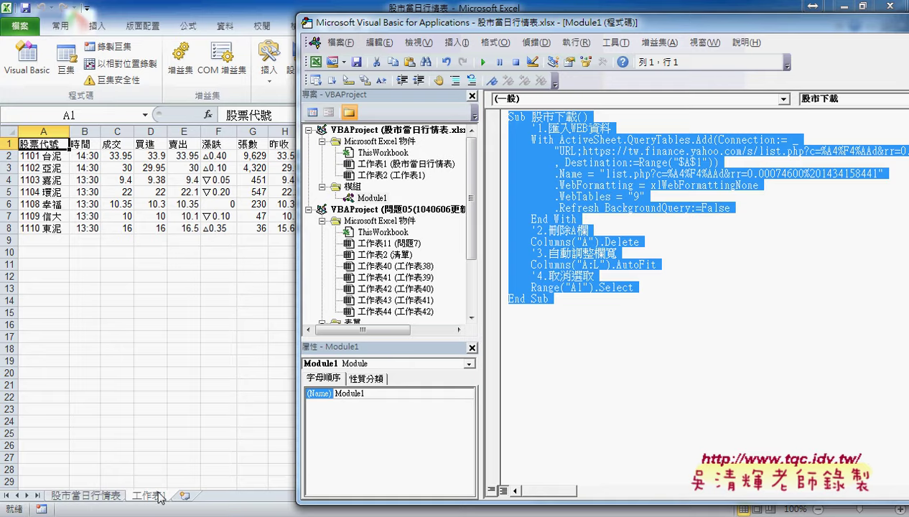
pyautogui.click(93, 500)
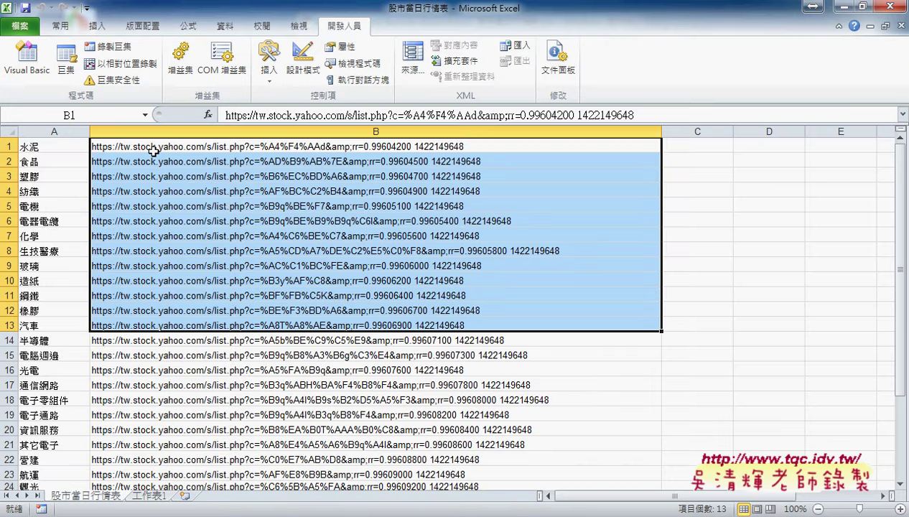
# Check the sector list from 水泥 to 指數類 and insert an empty row above it.
pyautogui.click(51, 147)
pyautogui.scroll(-1, 44, 272)
pyautogui.scroll(-3, 46, 295)
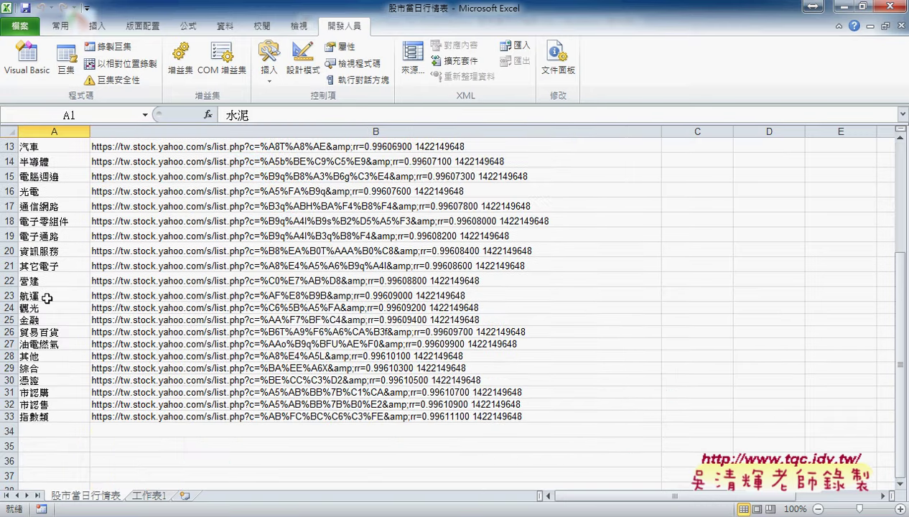
pyautogui.scroll(-1, 52, 362)
pyautogui.click(51, 372)
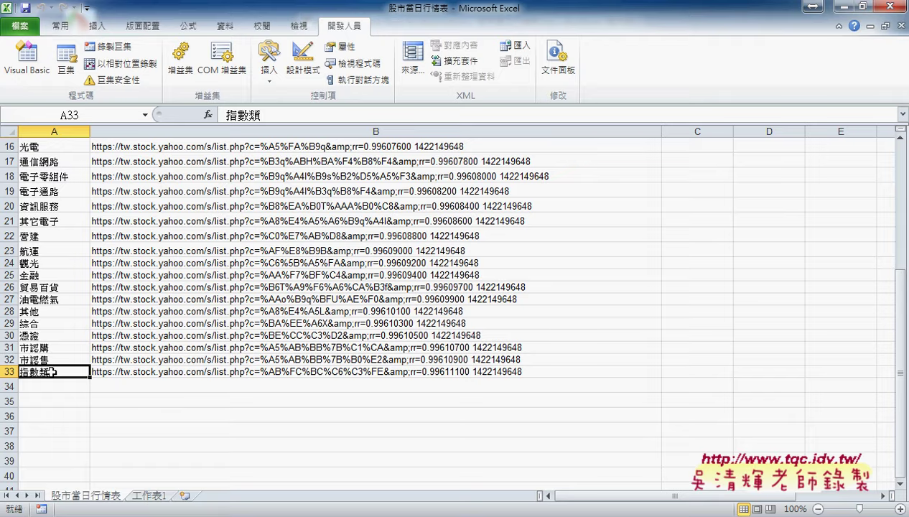
pyautogui.scroll(5, 50, 368)
pyautogui.click(9, 145)
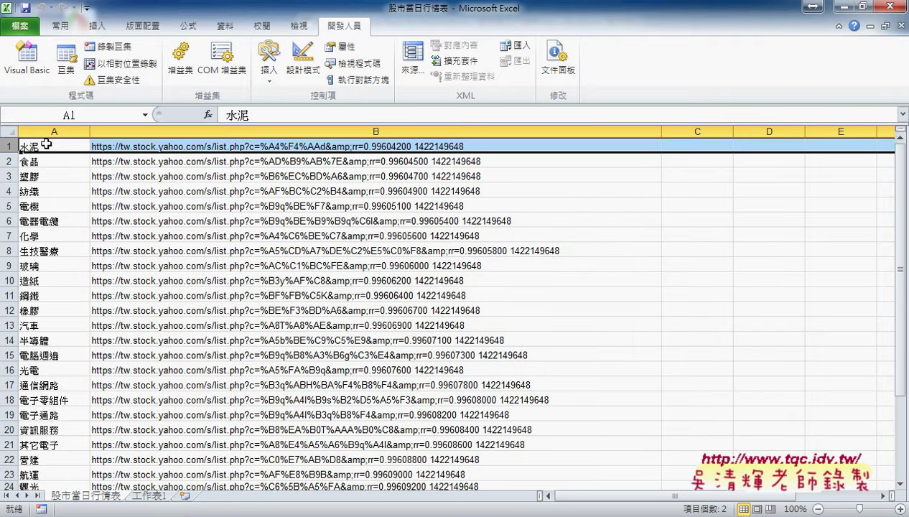
pyautogui.rightClick(46, 144)
pyautogui.click(71, 242)
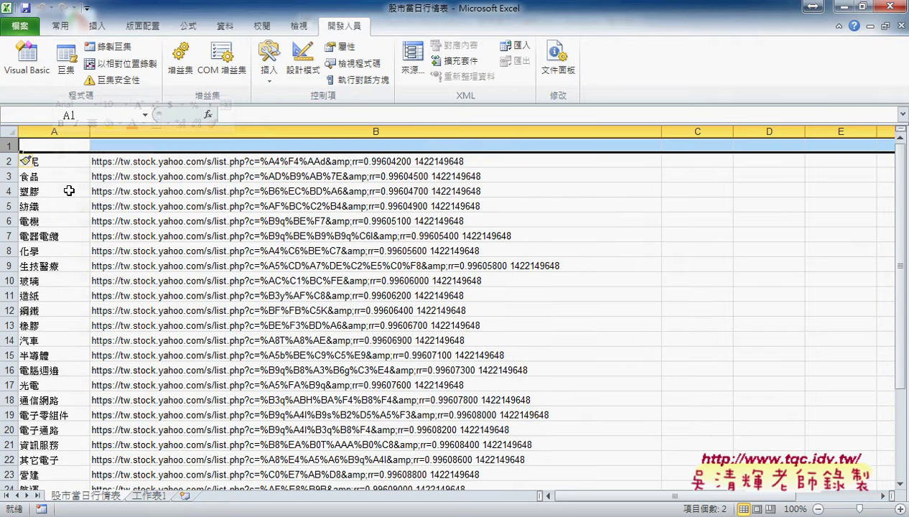
# Enter headers 類股 in A1 and 網址 in B1, then bring the macro editor back.
pyautogui.moveTo(246, 513)
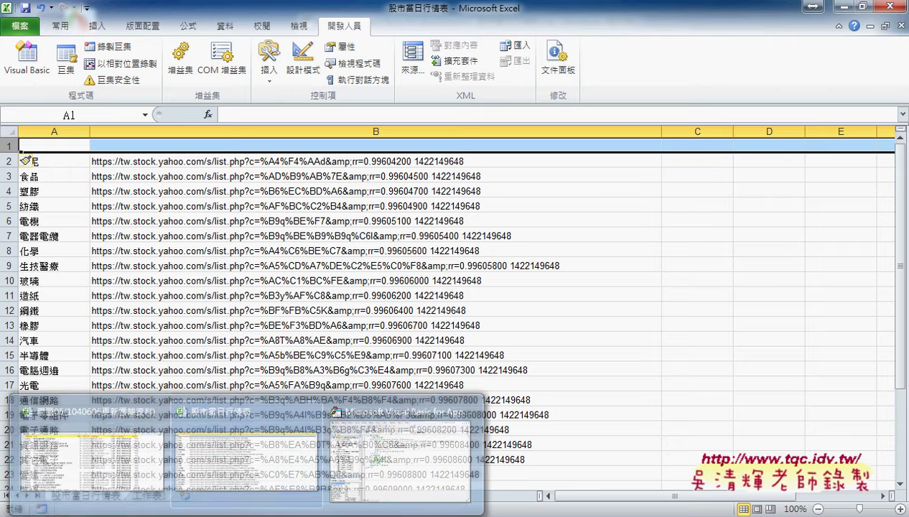
pyautogui.click(66, 144)
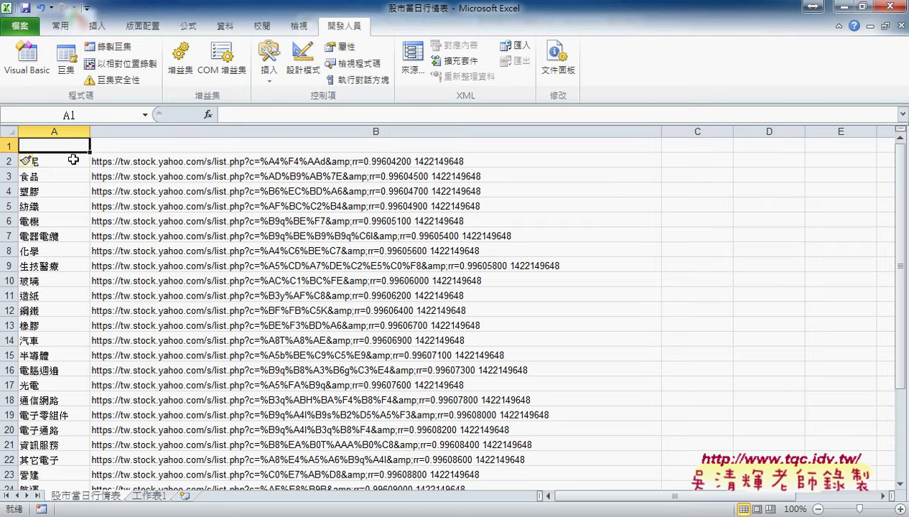
pyautogui.write('類')
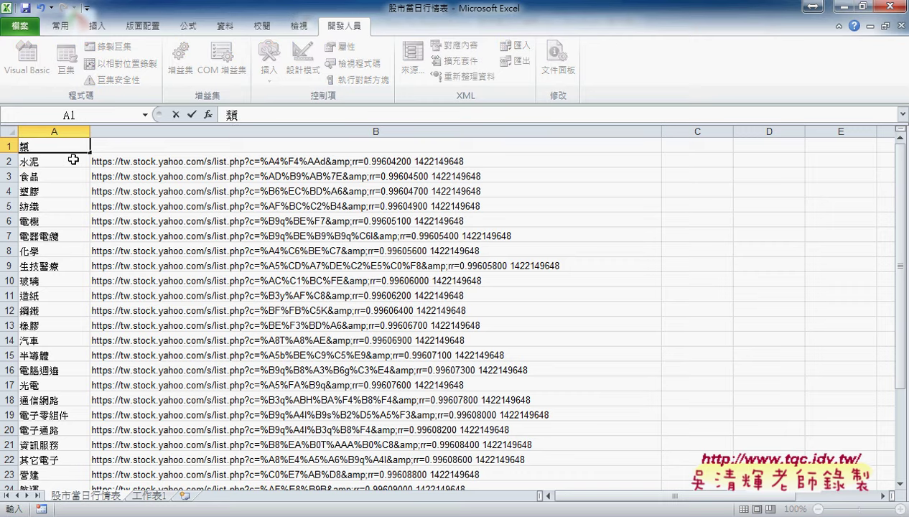
pyautogui.write('股')
pyautogui.press('Tab')
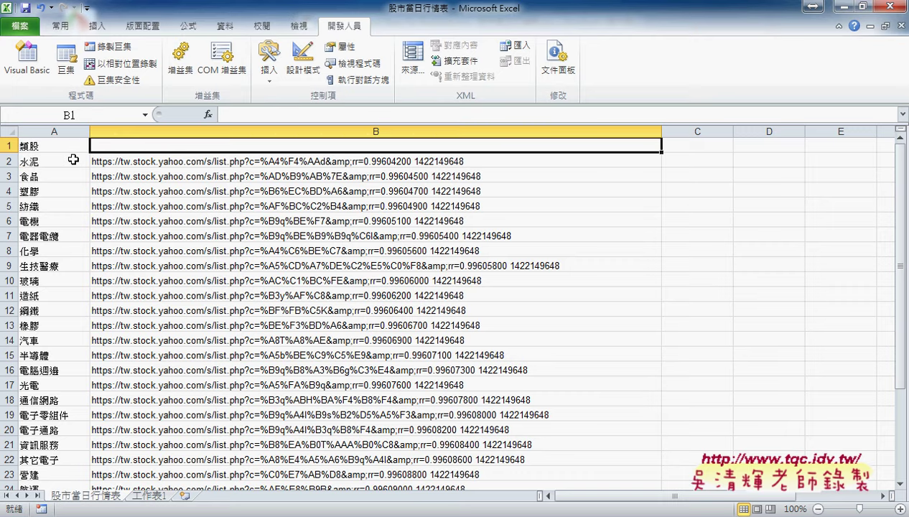
pyautogui.write('網址')
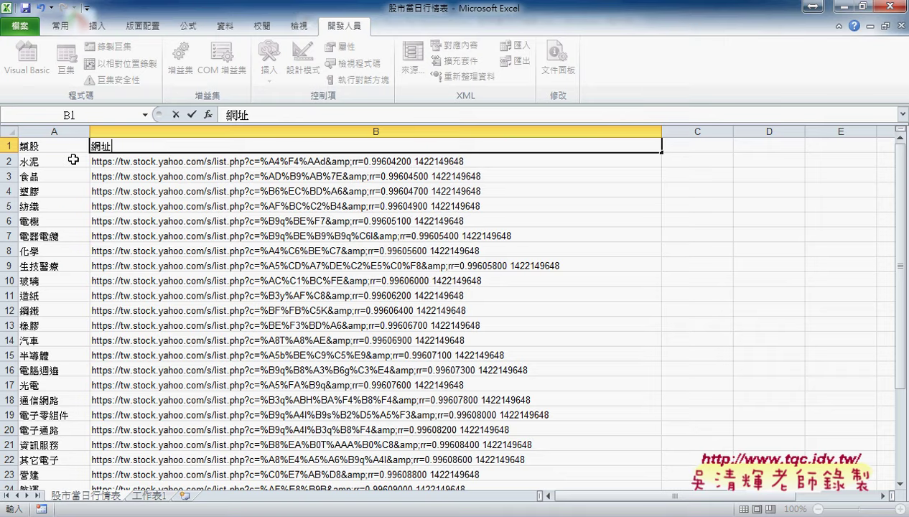
pyautogui.press('Return')
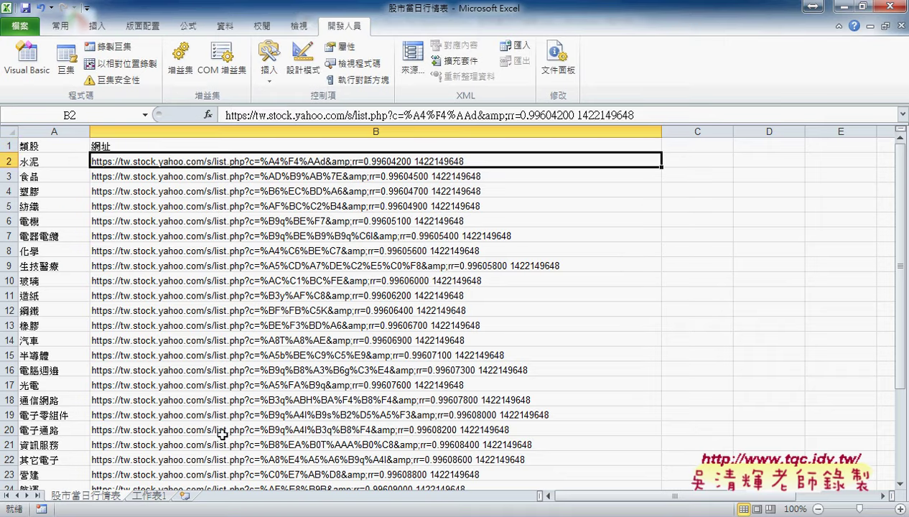
pyautogui.moveTo(276, 514)
pyautogui.click(437, 420)
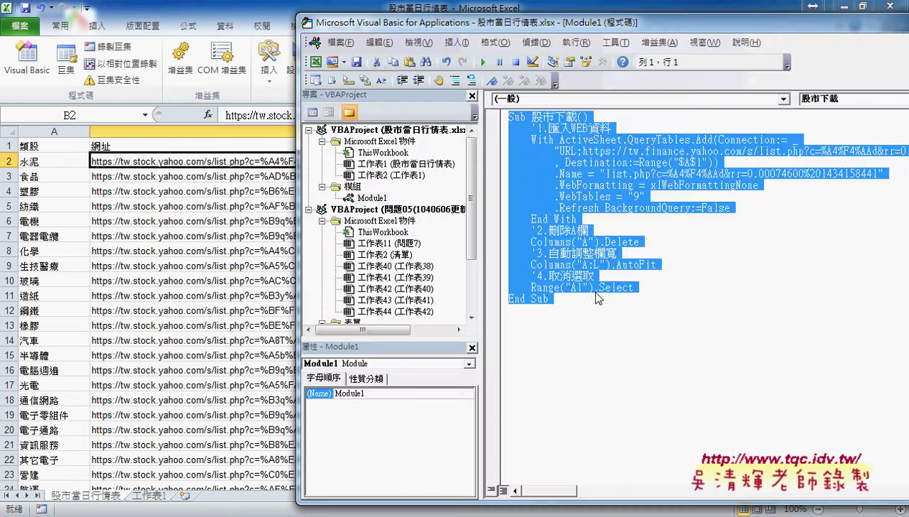
pyautogui.click(576, 308)
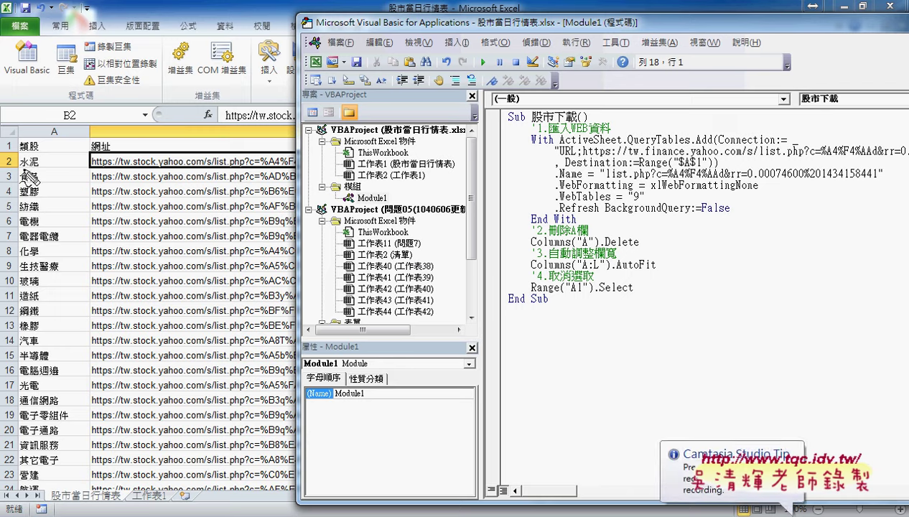
pyautogui.moveTo(14, 156)
pyautogui.mouseDown()
pyautogui.moveTo(48, 219)
pyautogui.moveTo(62, 227)
pyautogui.mouseUp()
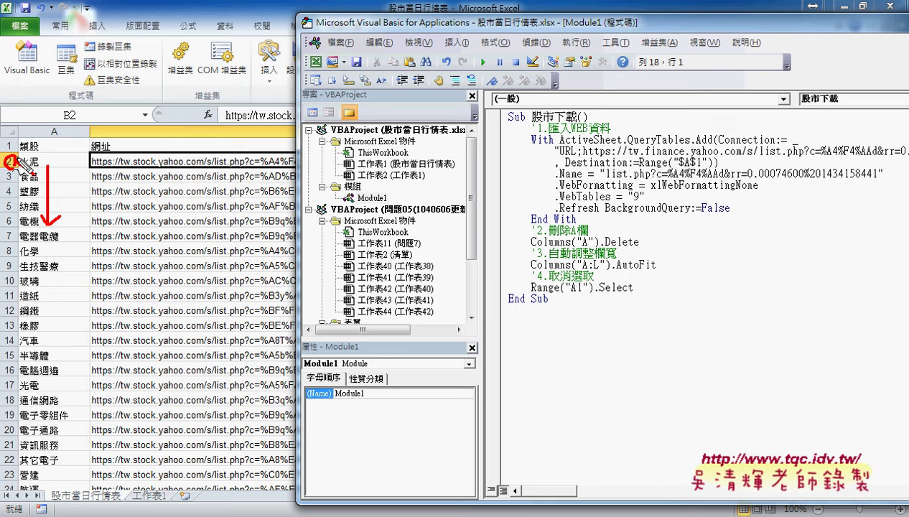
pyautogui.moveTo(37, 152)
pyautogui.mouseDown()
pyautogui.moveTo(41, 168)
pyautogui.moveTo(79, 146)
pyautogui.moveTo(72, 142)
pyautogui.mouseUp()
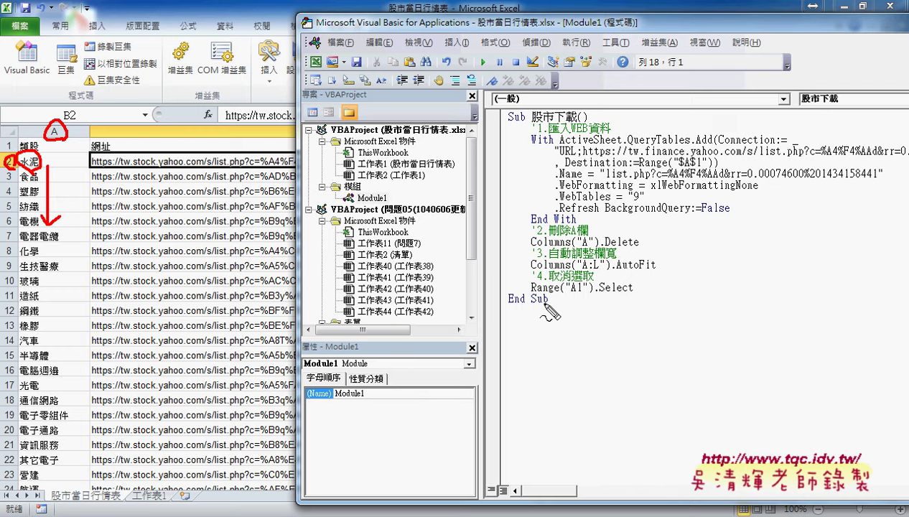
pyautogui.moveTo(593, 311)
pyautogui.mouseDown()
pyautogui.moveTo(508, 263)
pyautogui.moveTo(631, 306)
pyautogui.mouseUp()
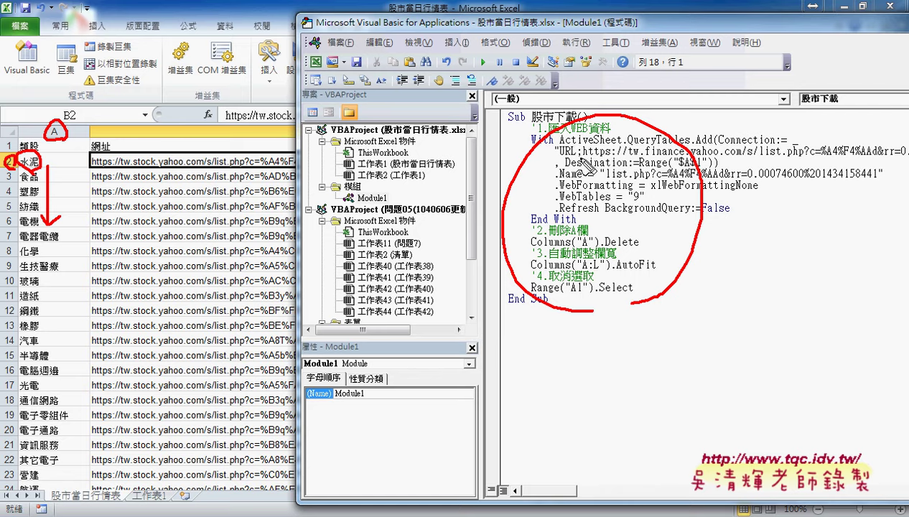
pyautogui.moveTo(587, 155); pyautogui.dragTo(878, 172)
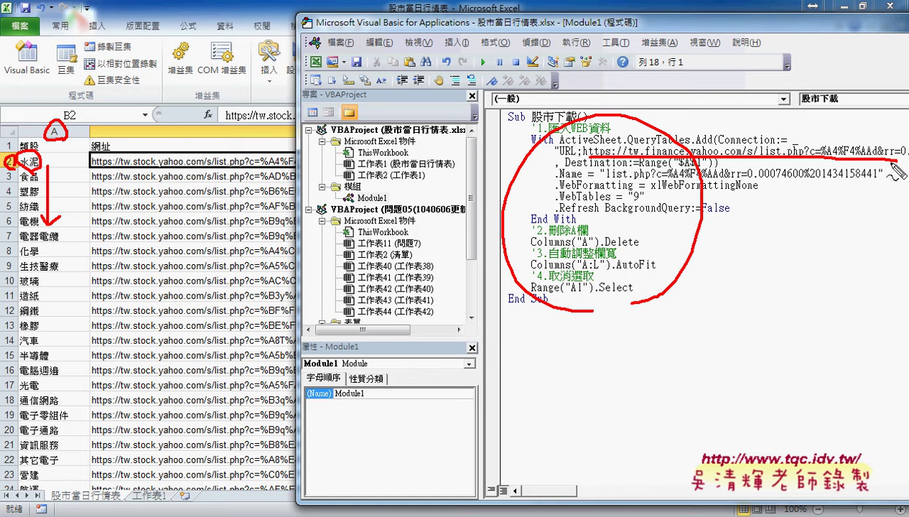
pyautogui.moveTo(290, 184)
pyautogui.mouseDown()
pyautogui.moveTo(392, 104)
pyautogui.moveTo(580, 167)
pyautogui.mouseUp()
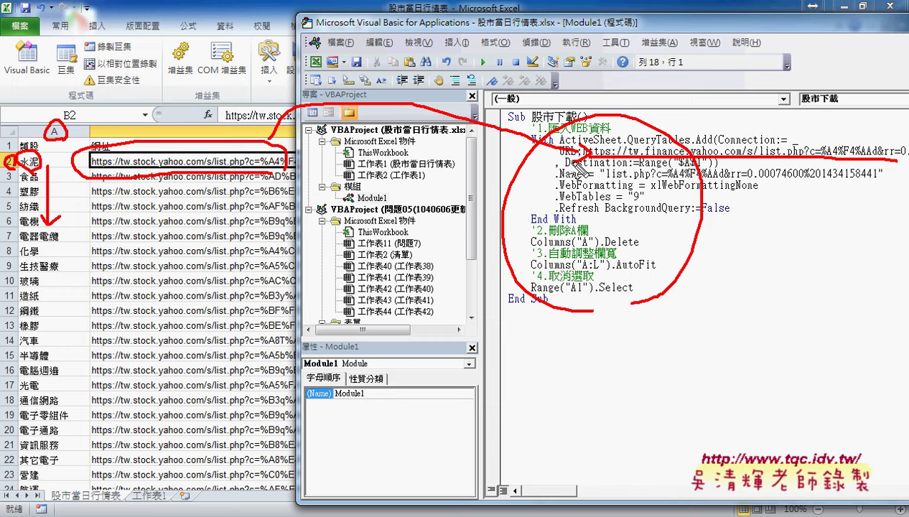